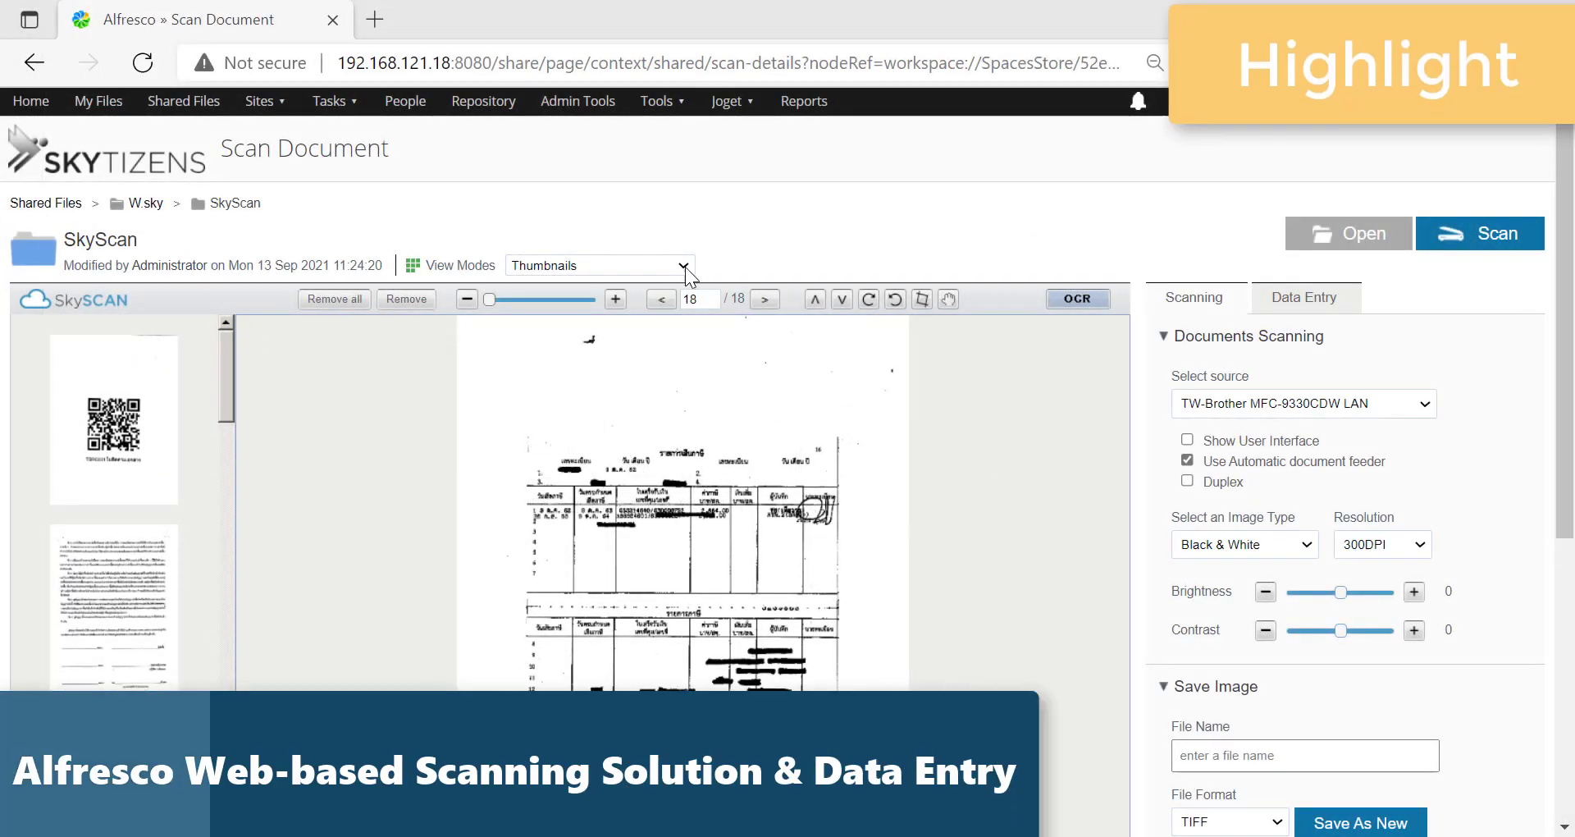
- Switch the page display to the Work Desk grid and back to thumbnail view
{"action": "left_click", "coordinate": [683, 267]}
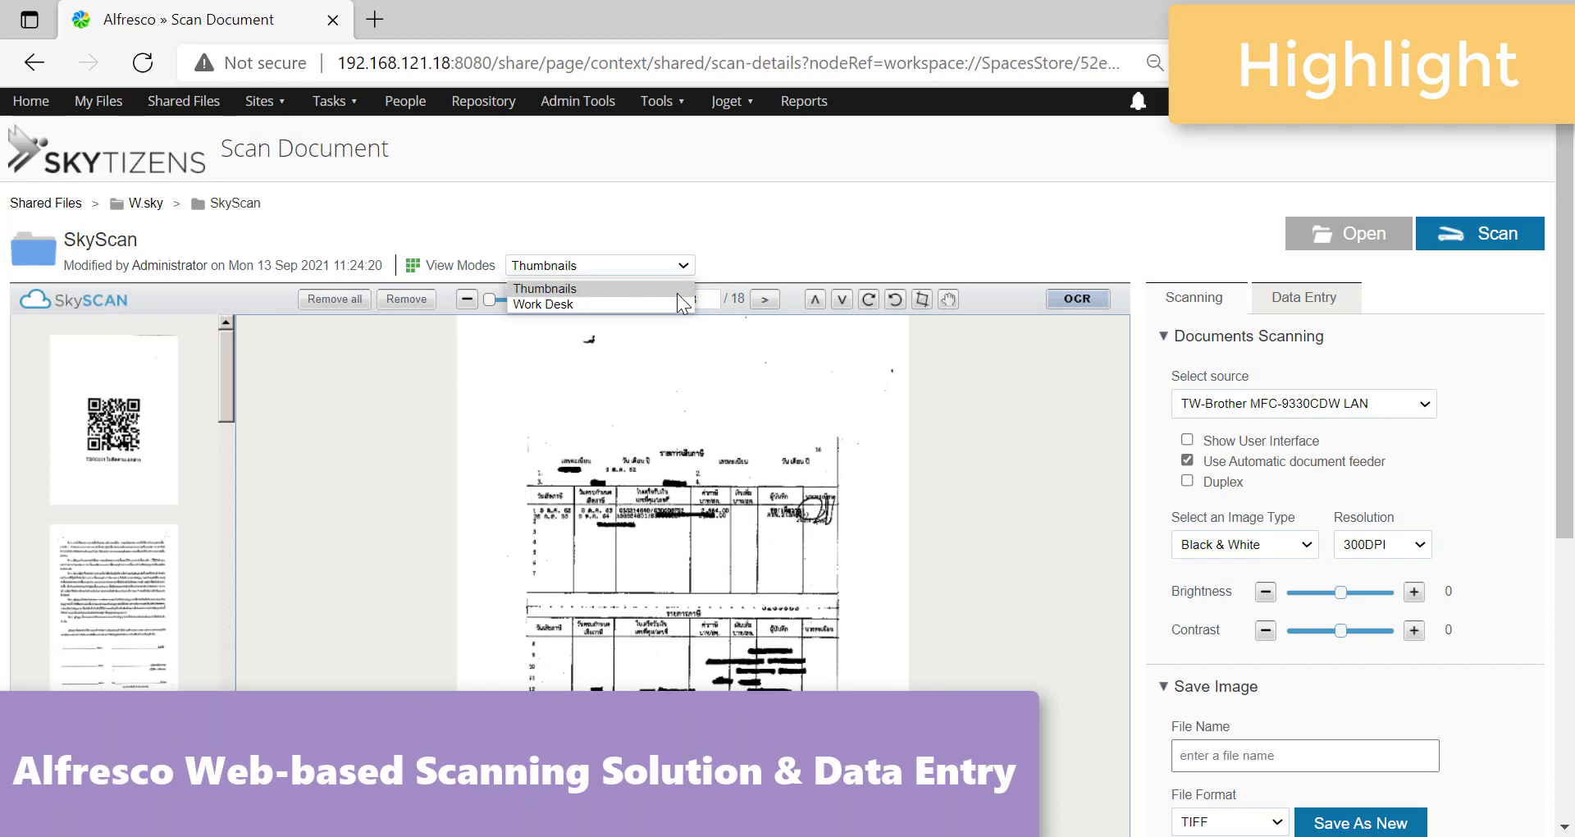
{"action": "left_click", "coordinate": [679, 291]}
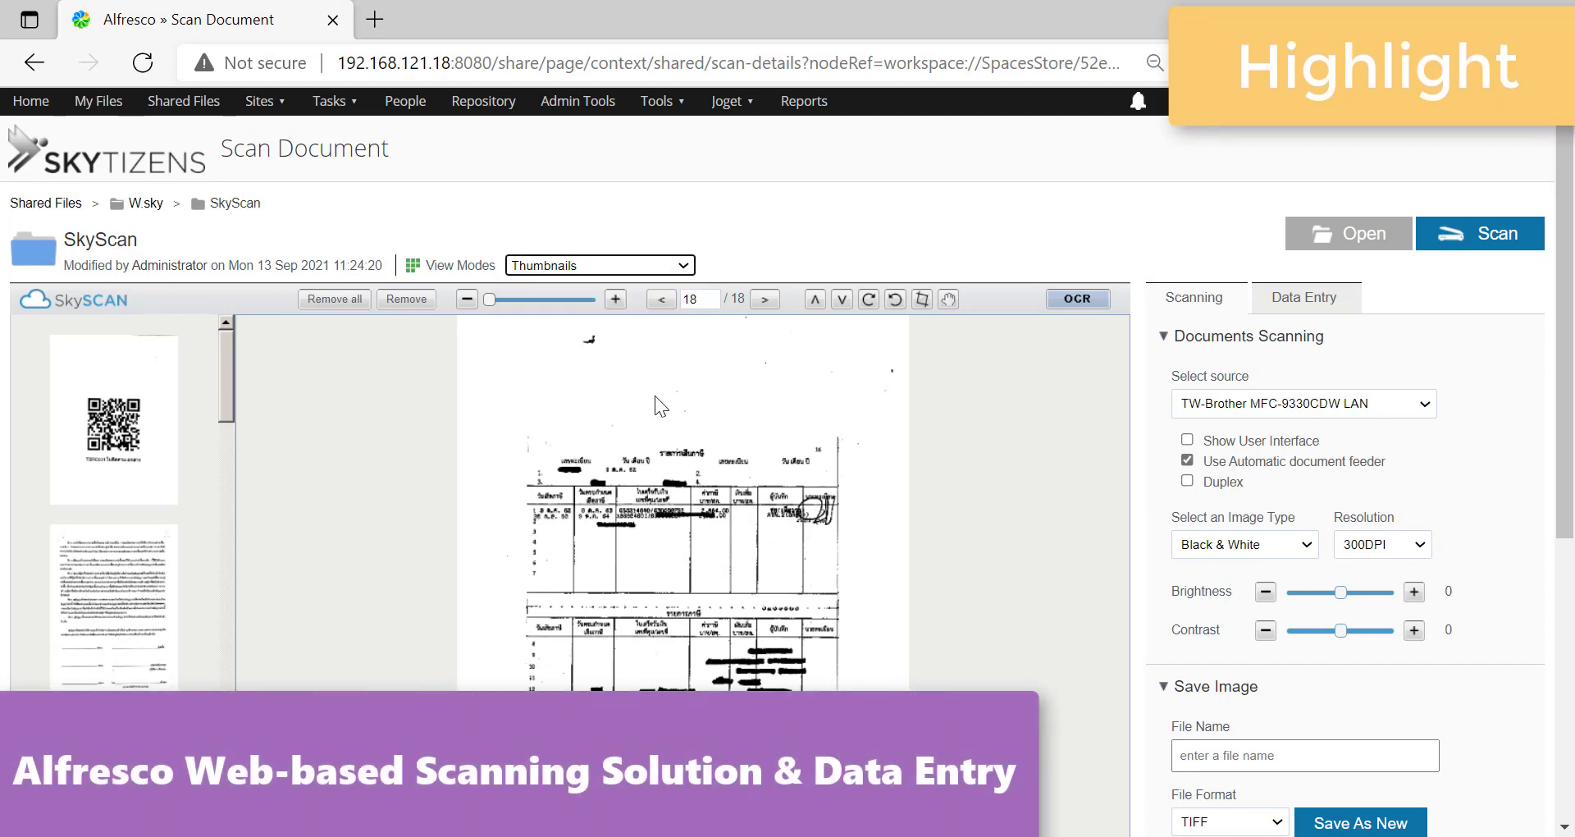
{"action": "left_click", "coordinate": [678, 266]}
{"action": "left_click", "coordinate": [661, 301]}
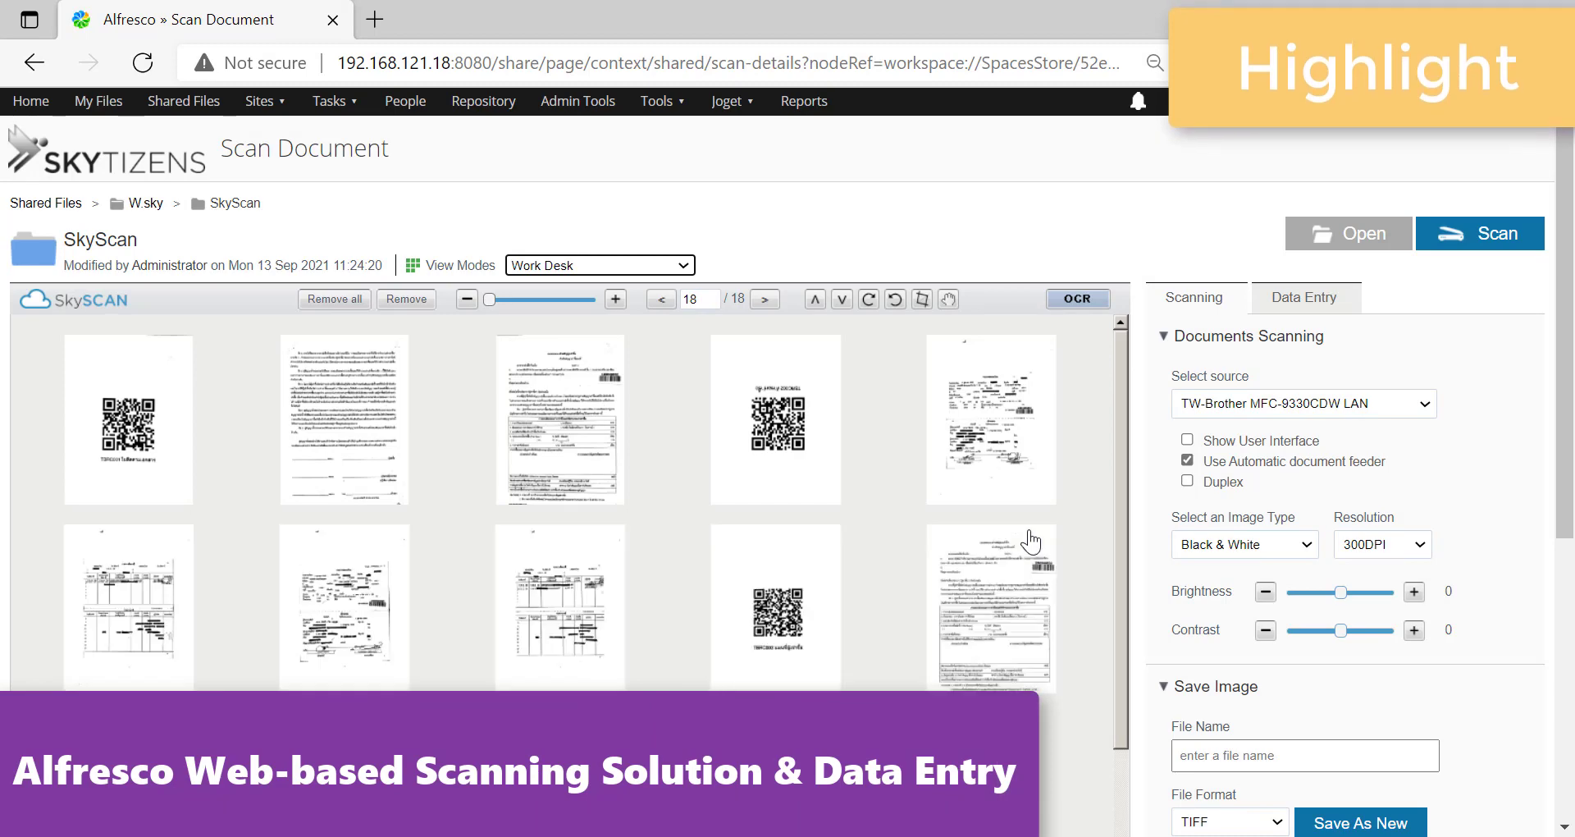
{"action": "left_click", "coordinate": [682, 266]}
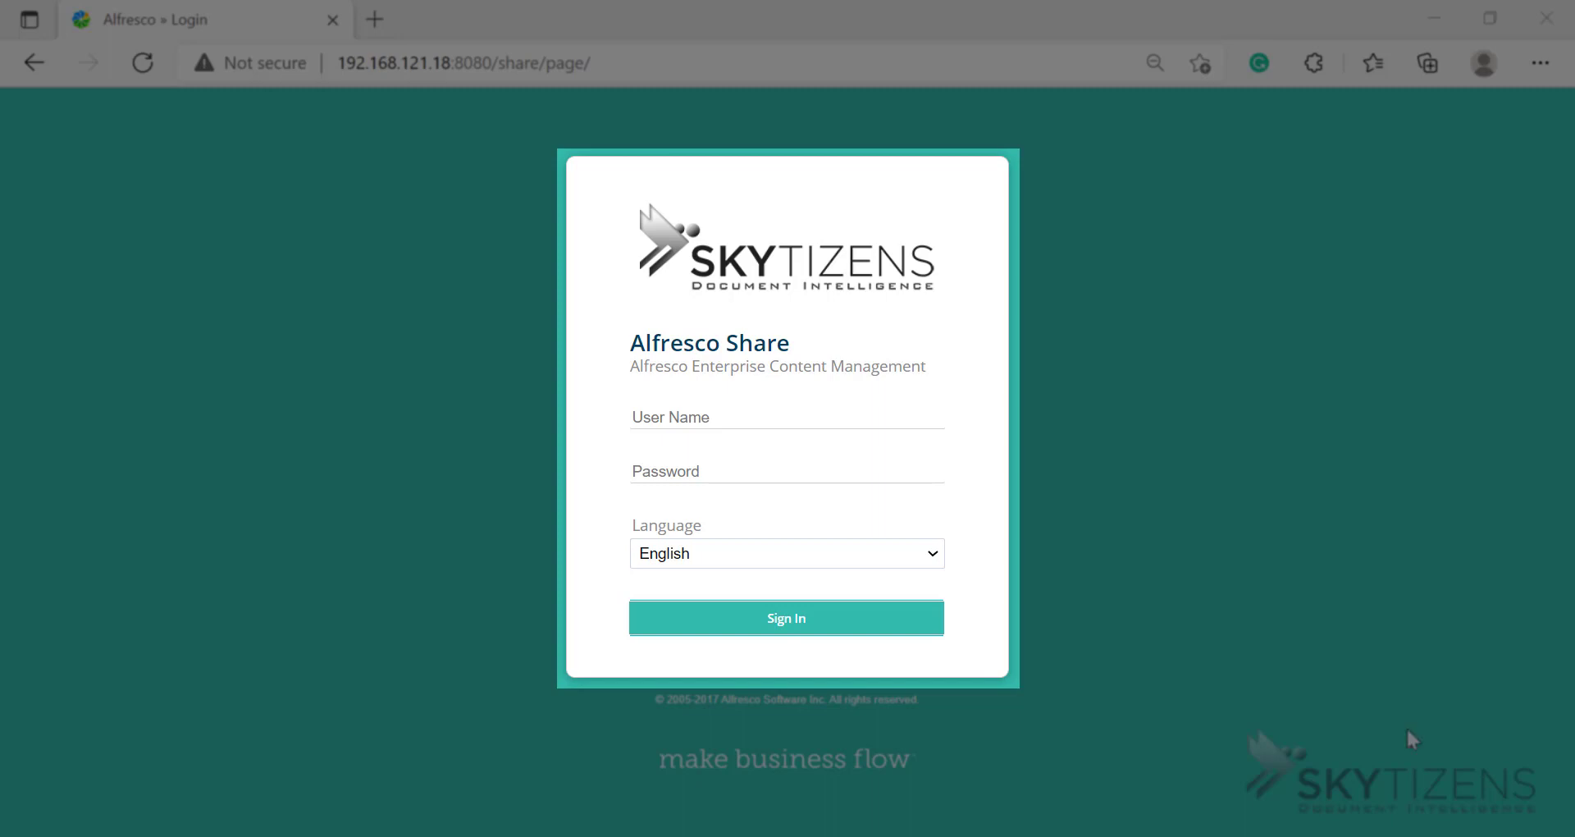
{"action": "left_click", "coordinate": [879, 416]}
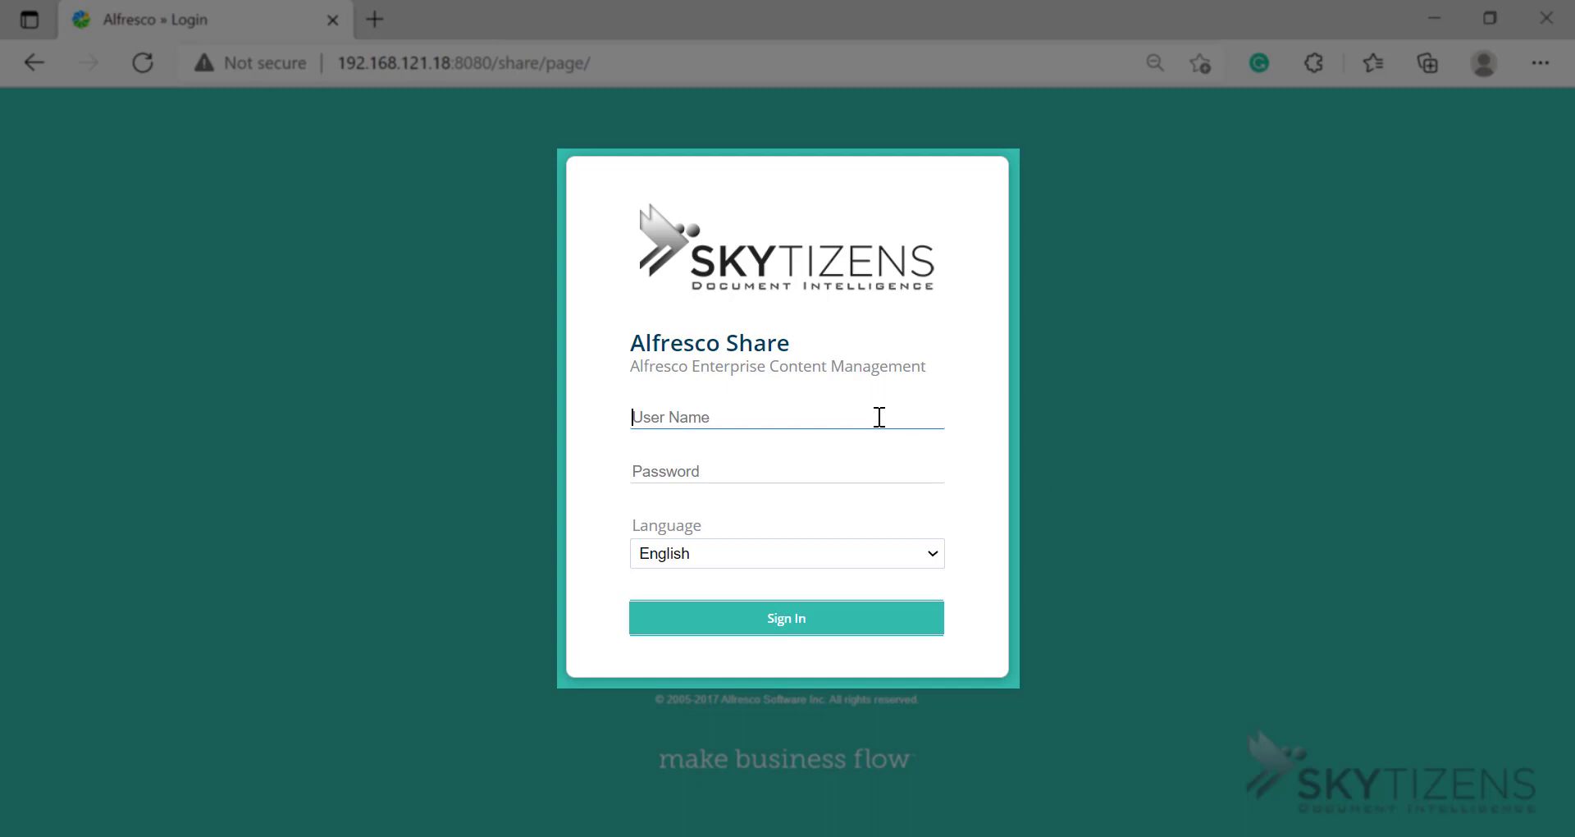
{"action": "key", "text": "Tab"}
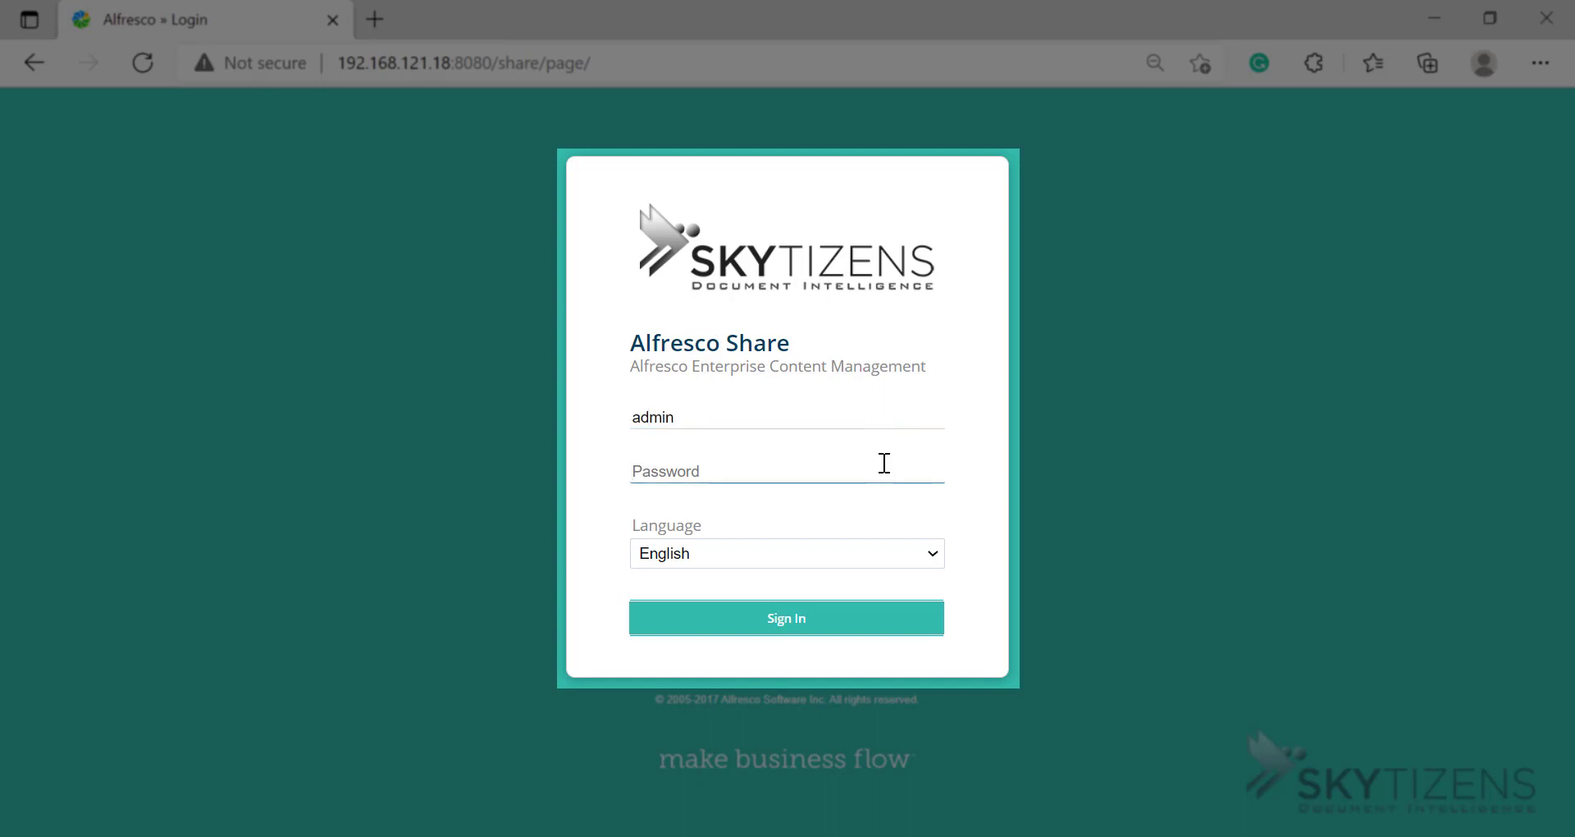
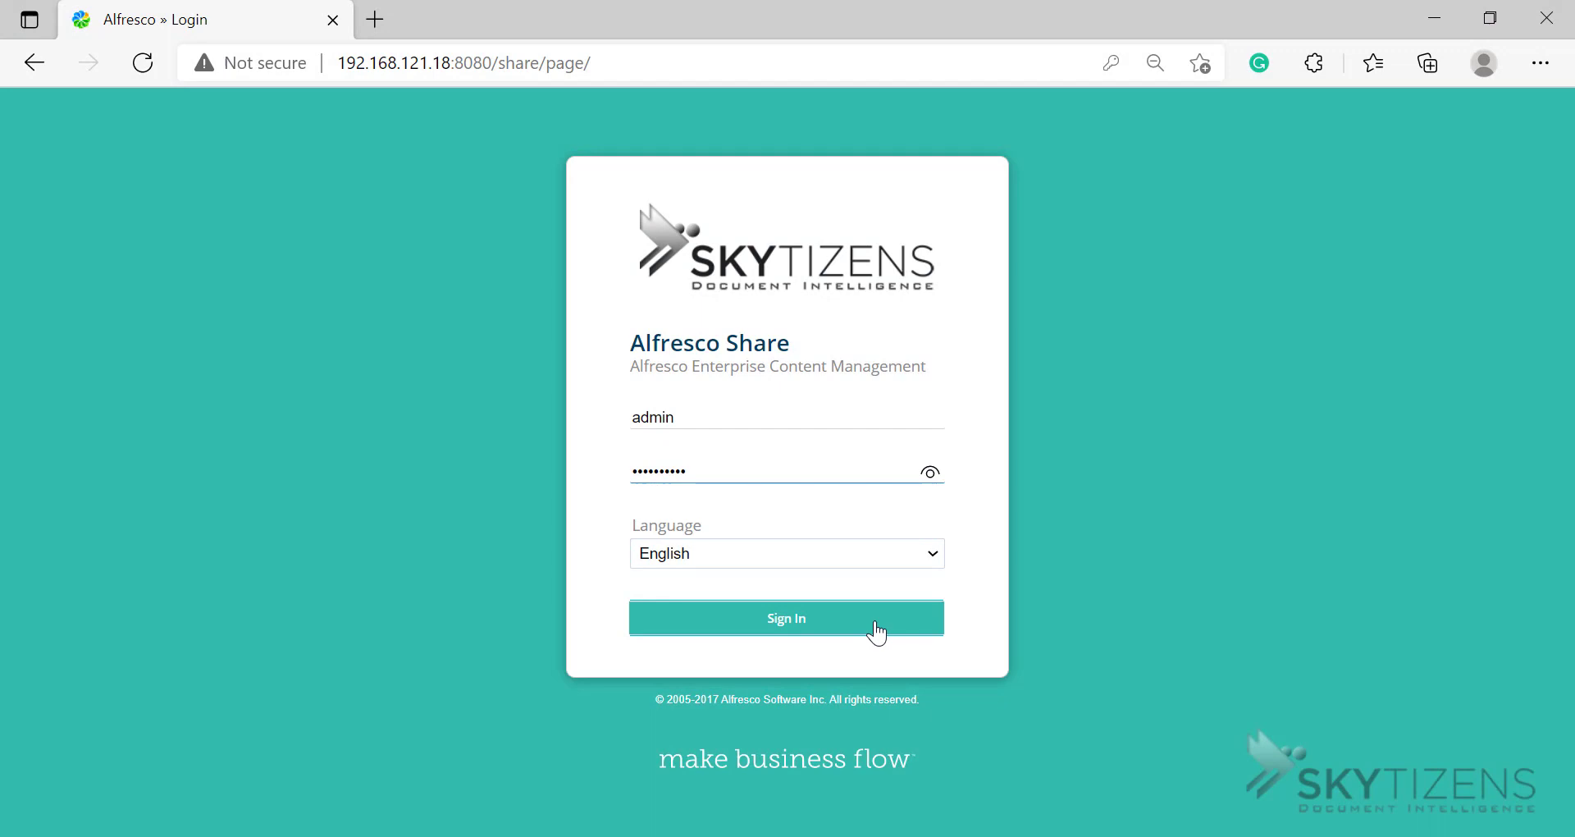
{"action": "left_click", "coordinate": [906, 634]}
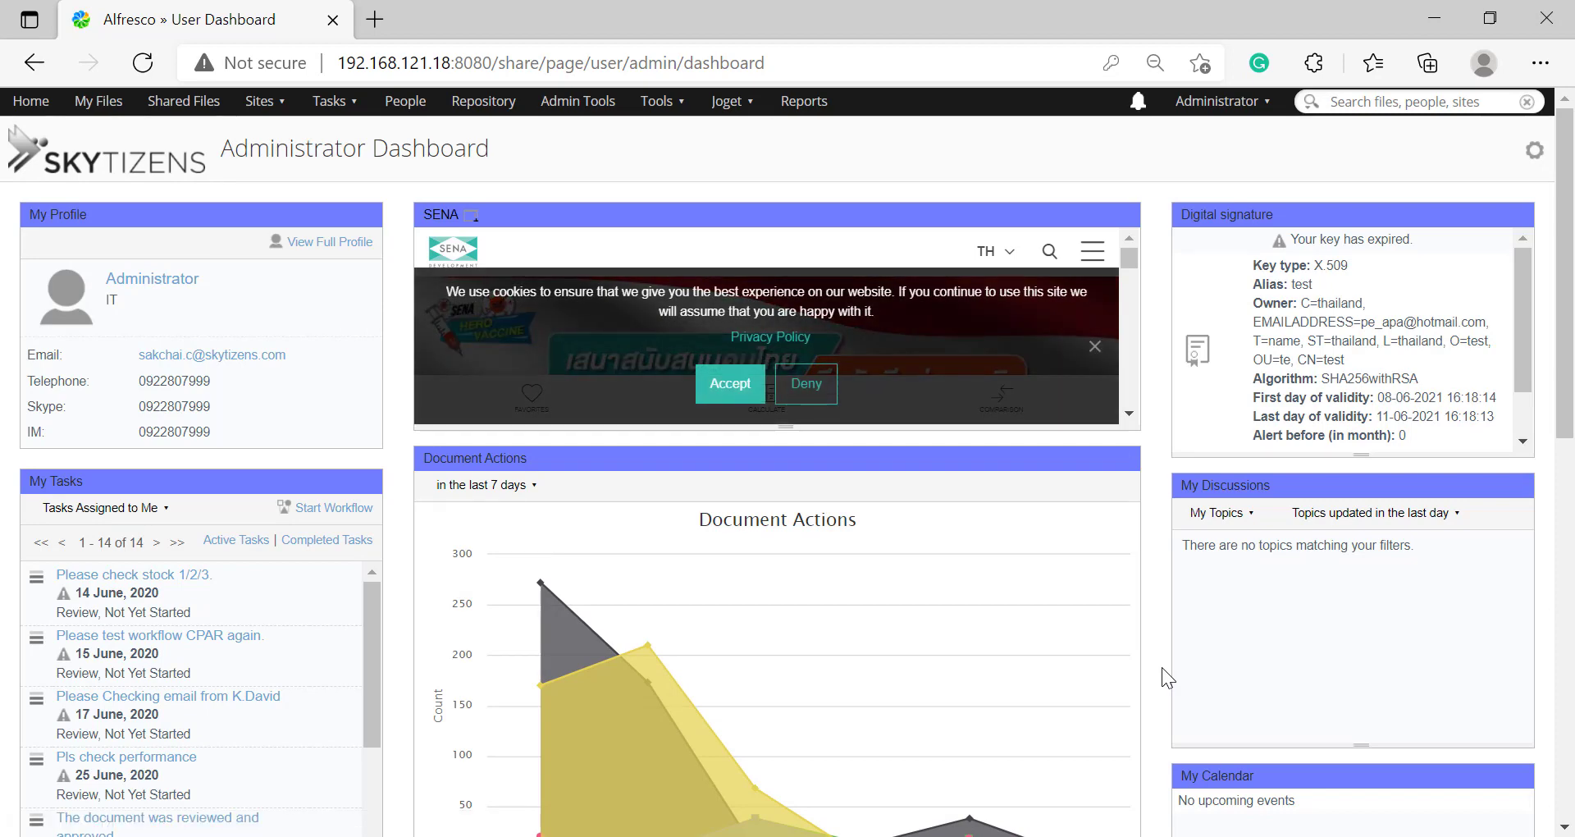
- Browse Shared Files into the W.sky folder and then its SkyScan subfolder
{"action": "left_click", "coordinate": [175, 118]}
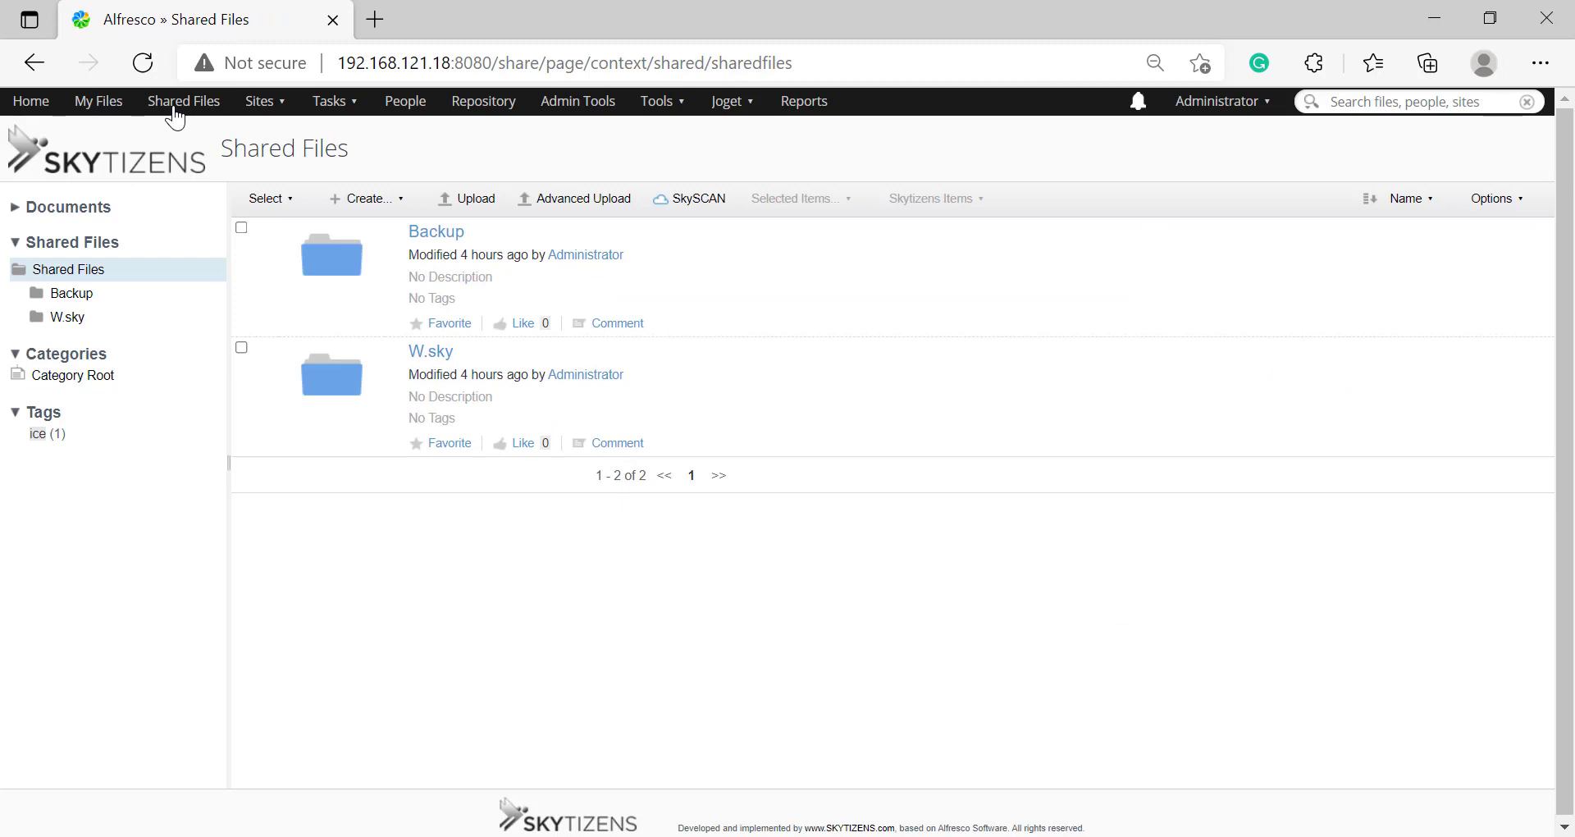
{"action": "mouse_move", "coordinate": [787, 396]}
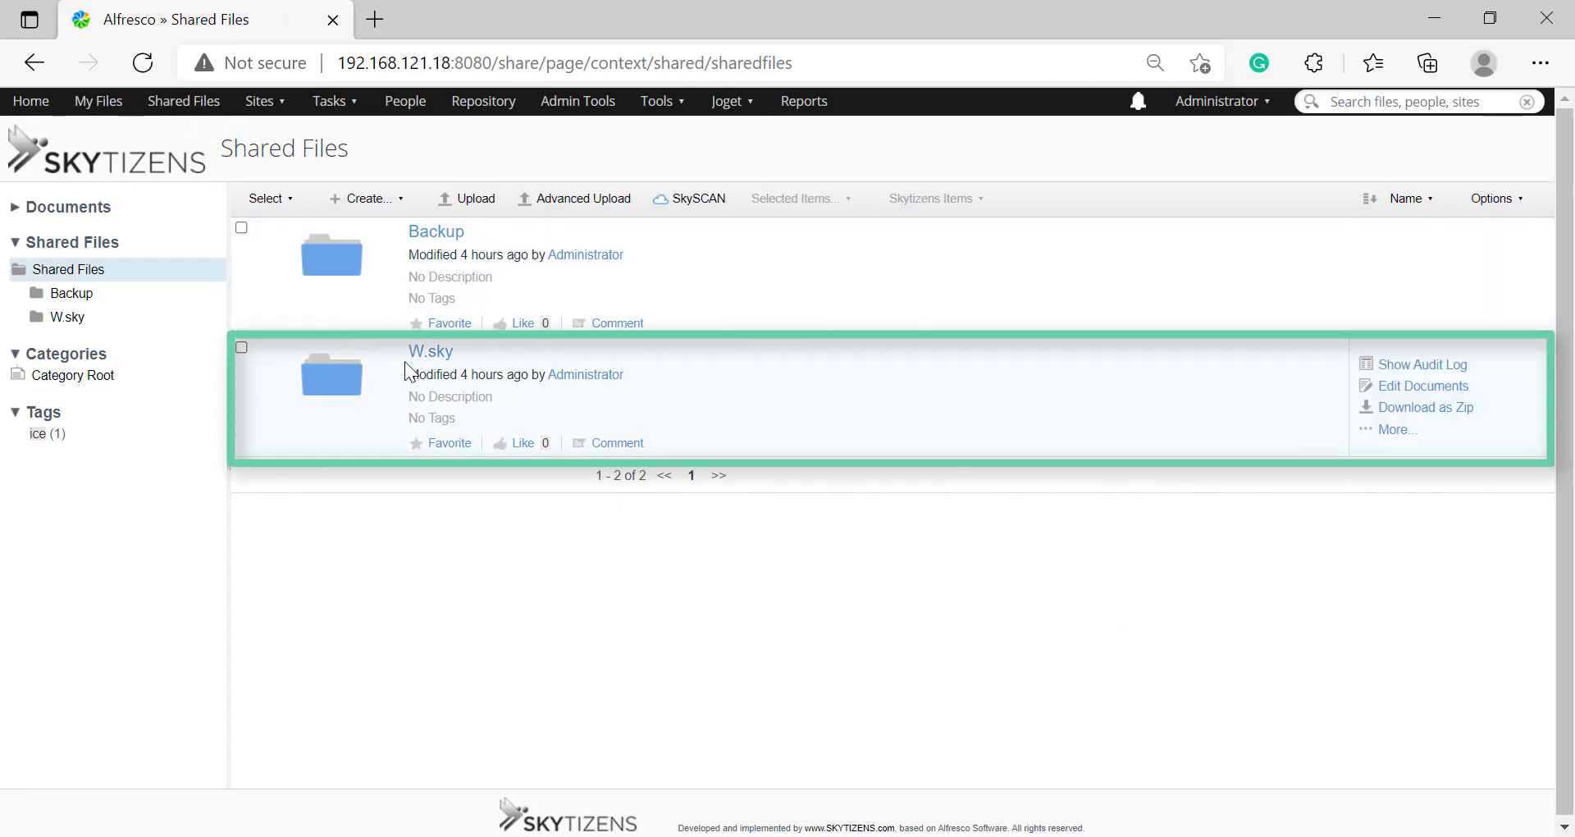
{"action": "left_click", "coordinate": [442, 354]}
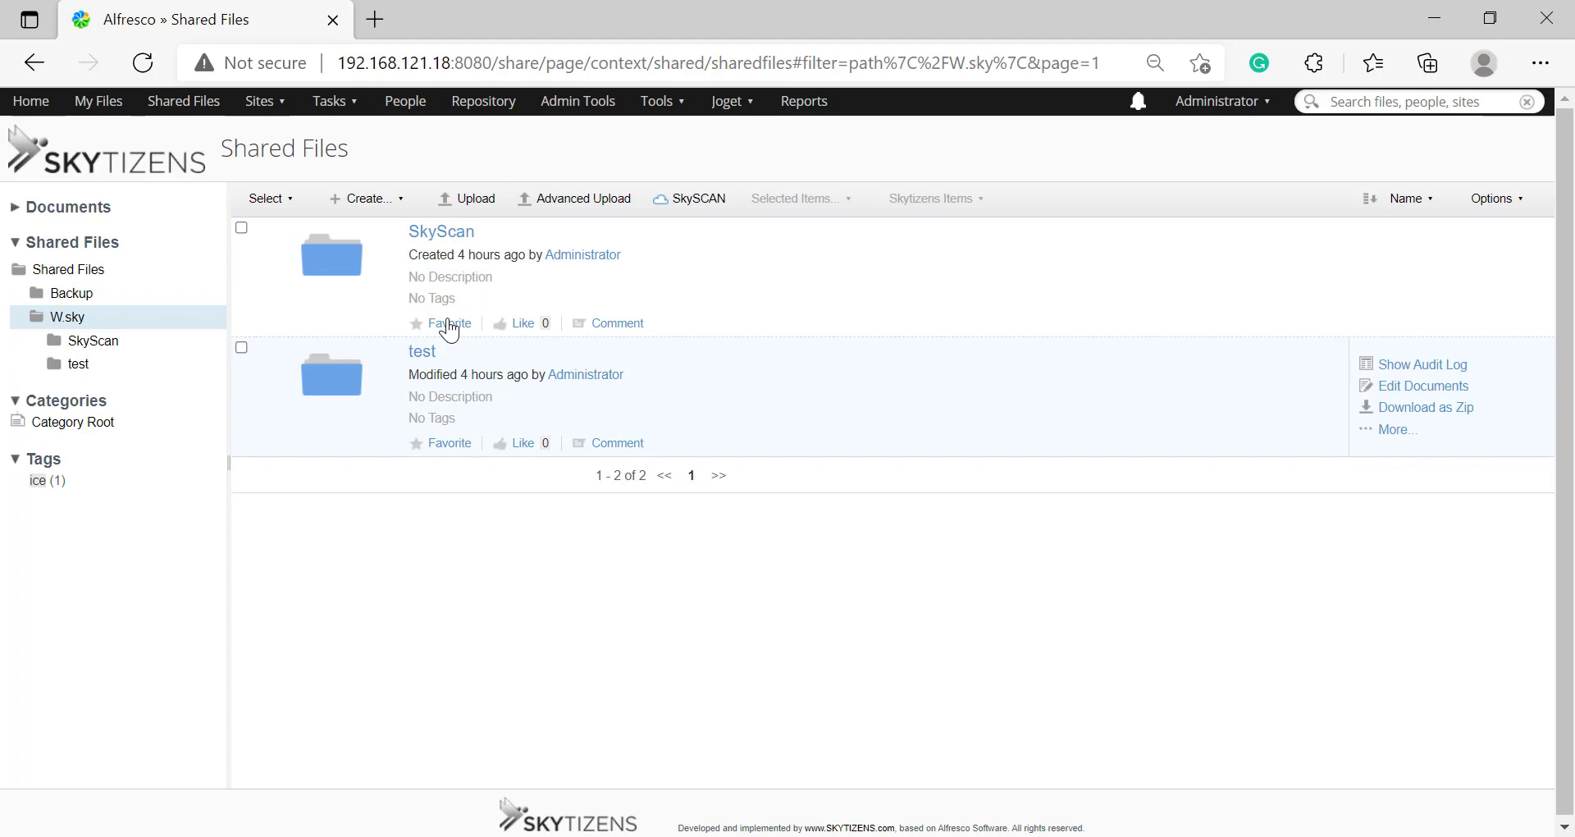
{"action": "left_click", "coordinate": [443, 232]}
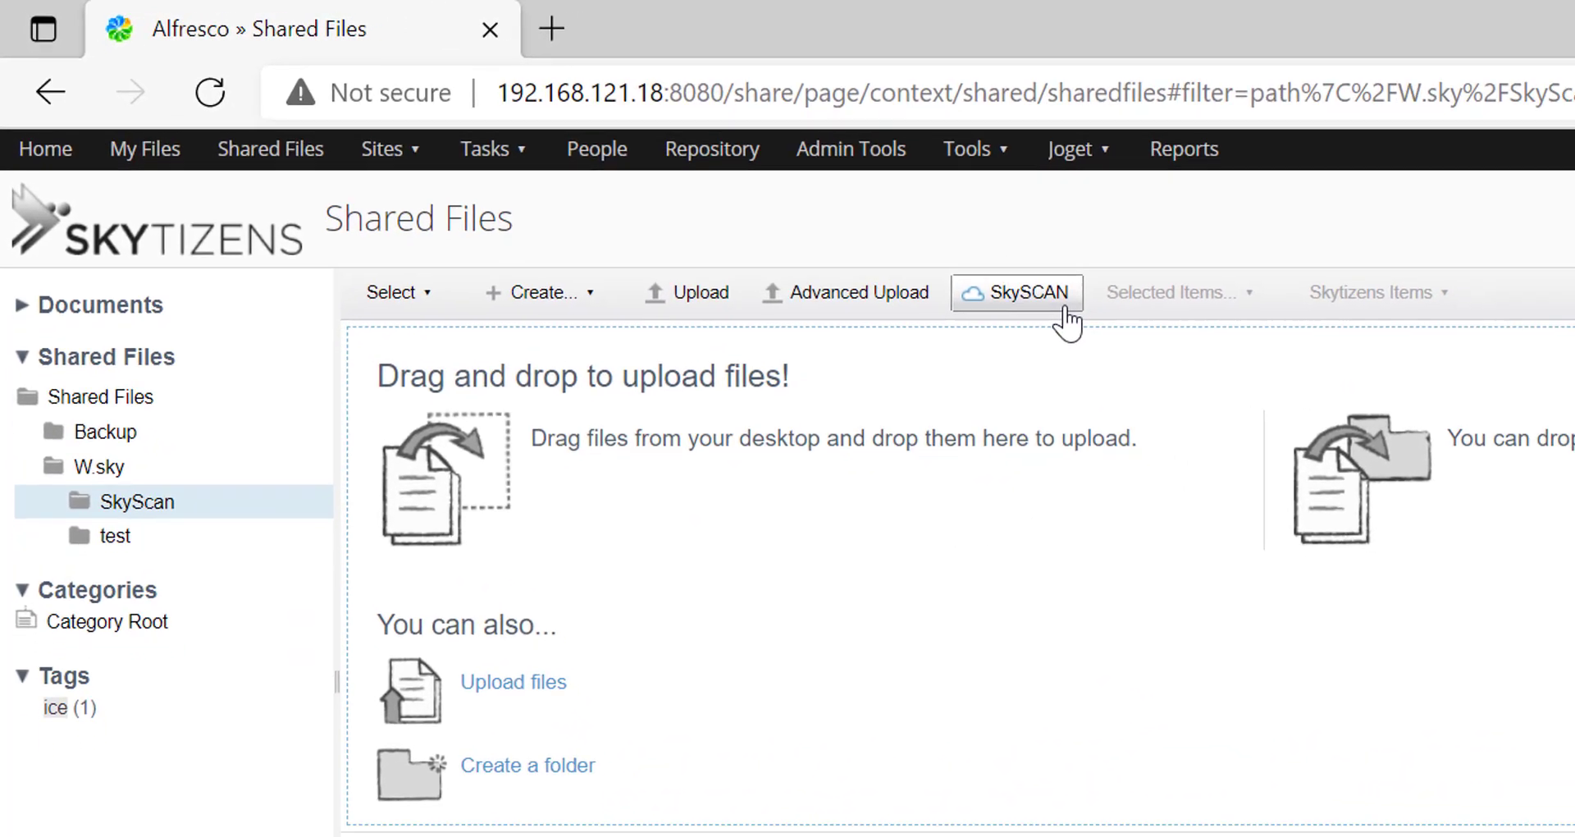
- Open the SkySCAN scanning page for the SkyScan folder
{"action": "left_click", "coordinate": [725, 218]}
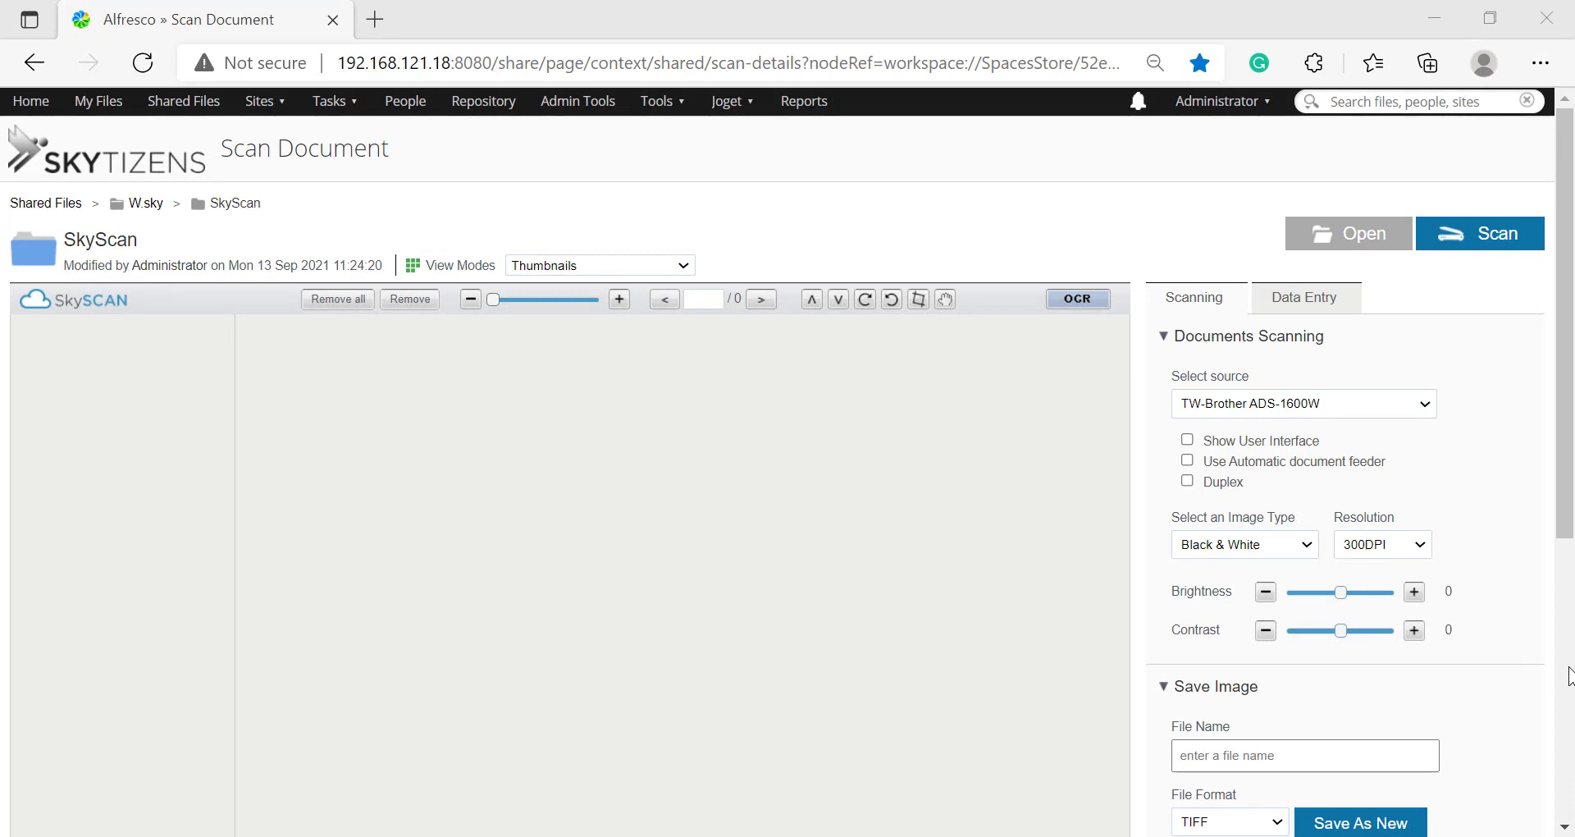
{"action": "left_click", "coordinate": [1424, 402]}
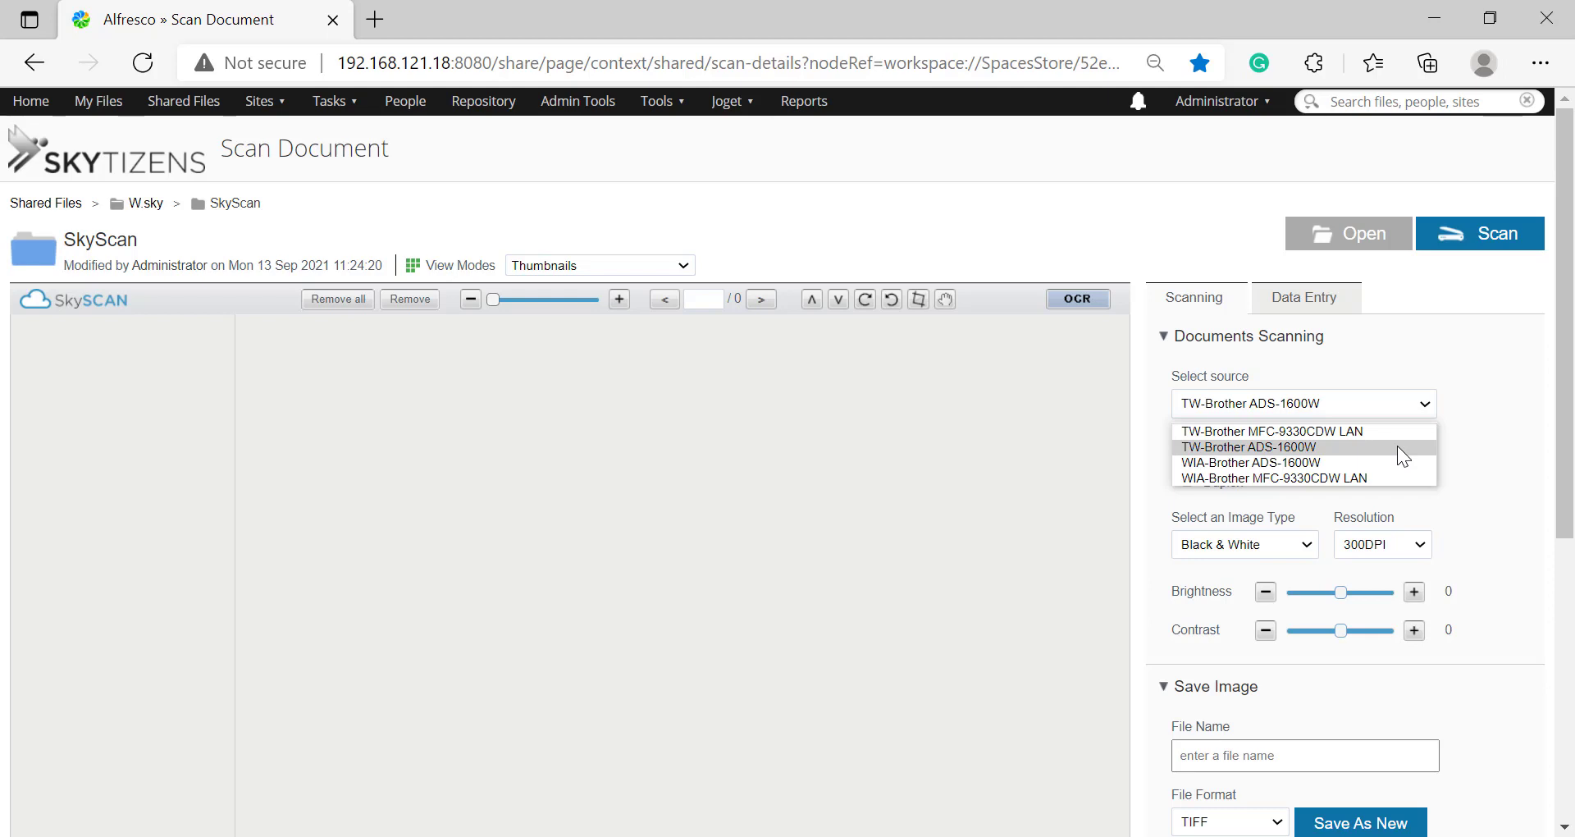
{"action": "left_click", "coordinate": [1403, 456]}
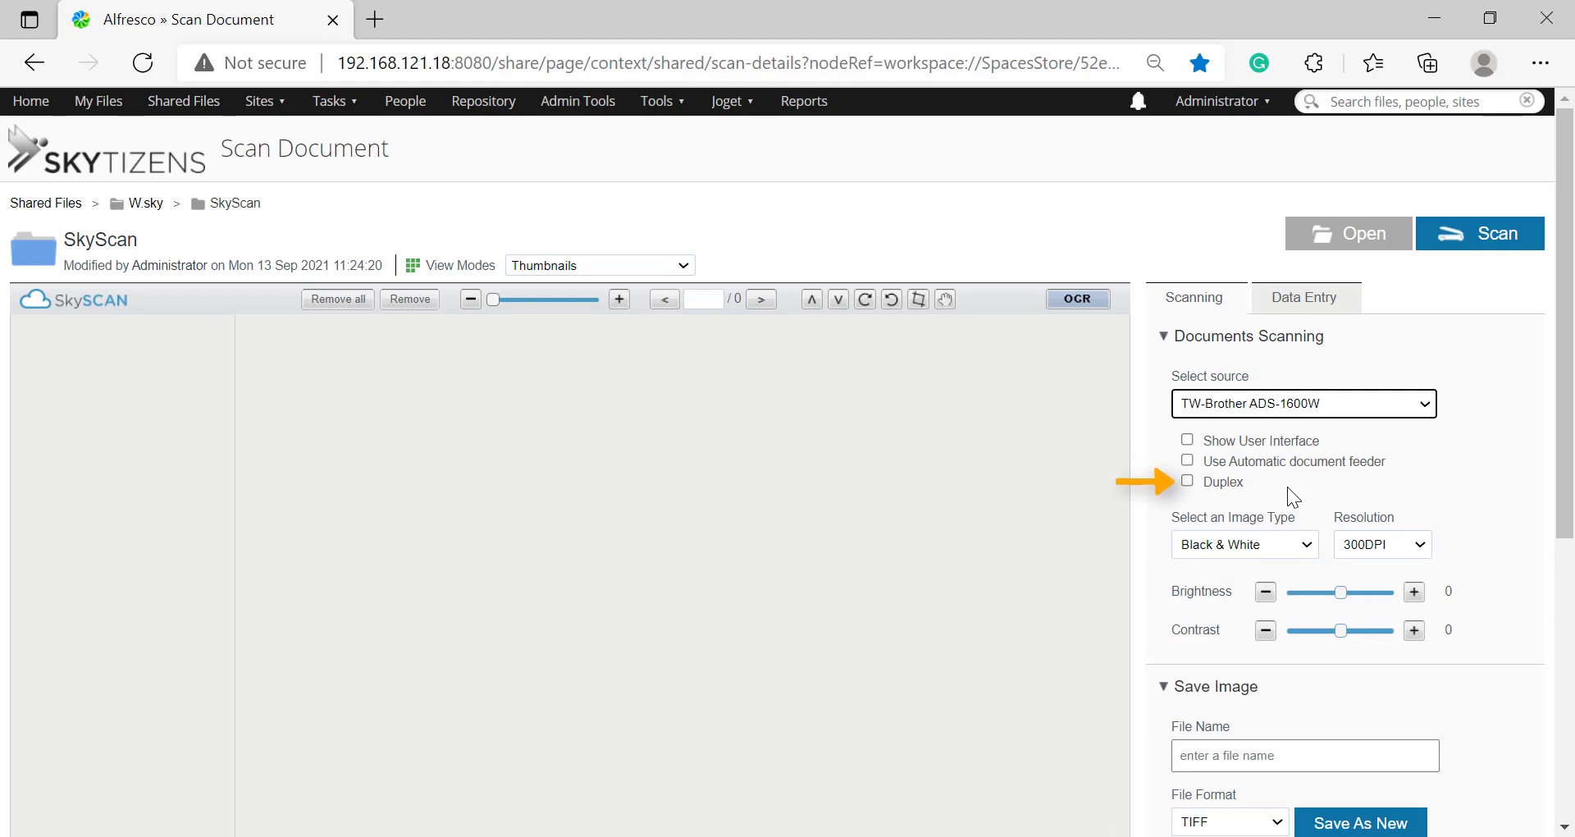
- Enable the automatic document feeder, keeping Black & White, 300DPI and brightness 0
{"action": "left_click", "coordinate": [1187, 461]}
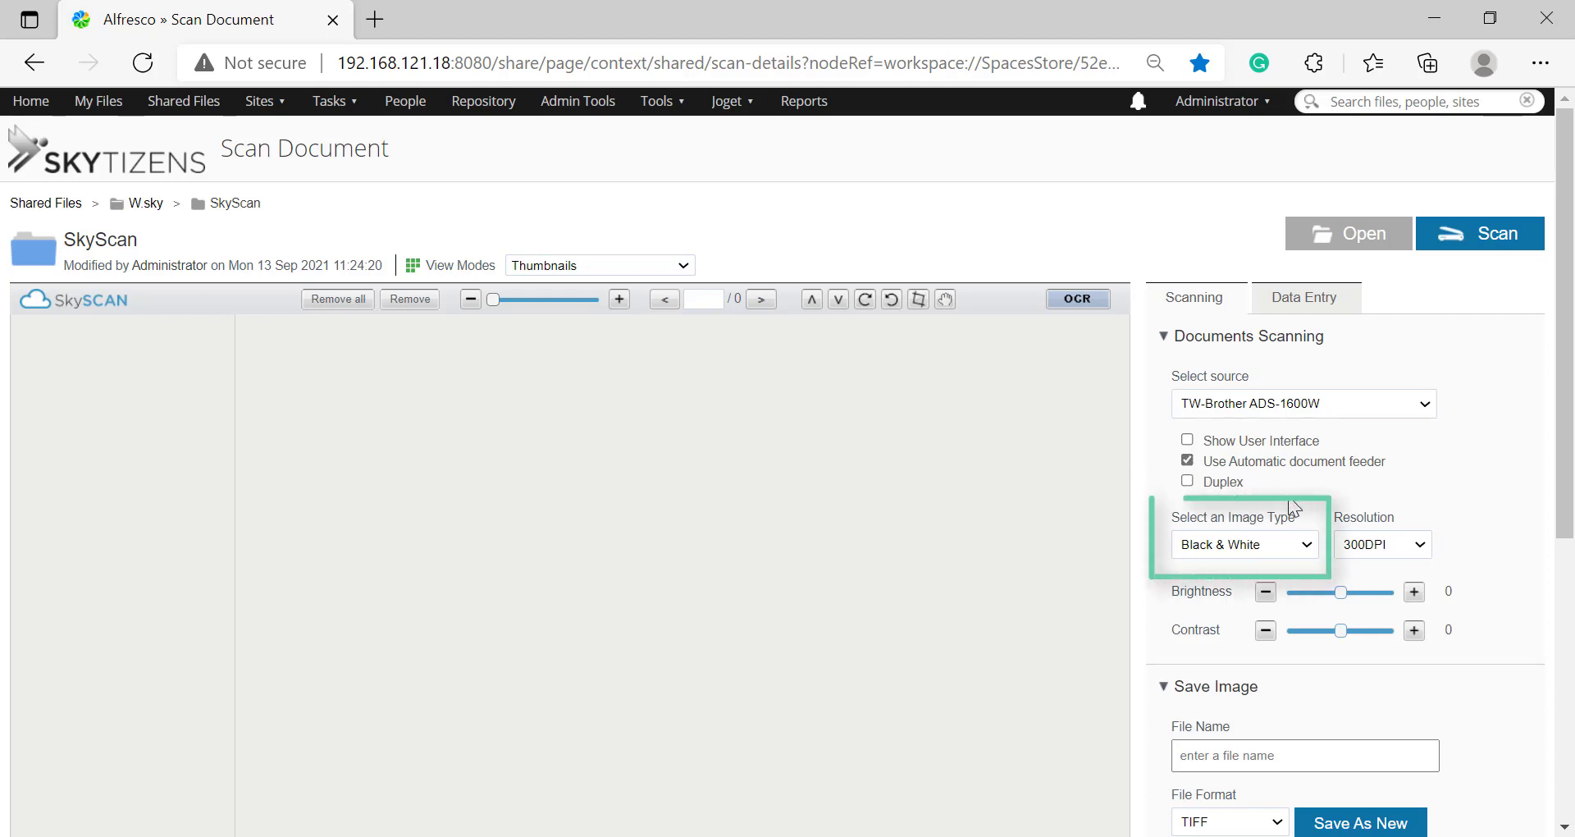
{"action": "left_click", "coordinate": [1311, 544]}
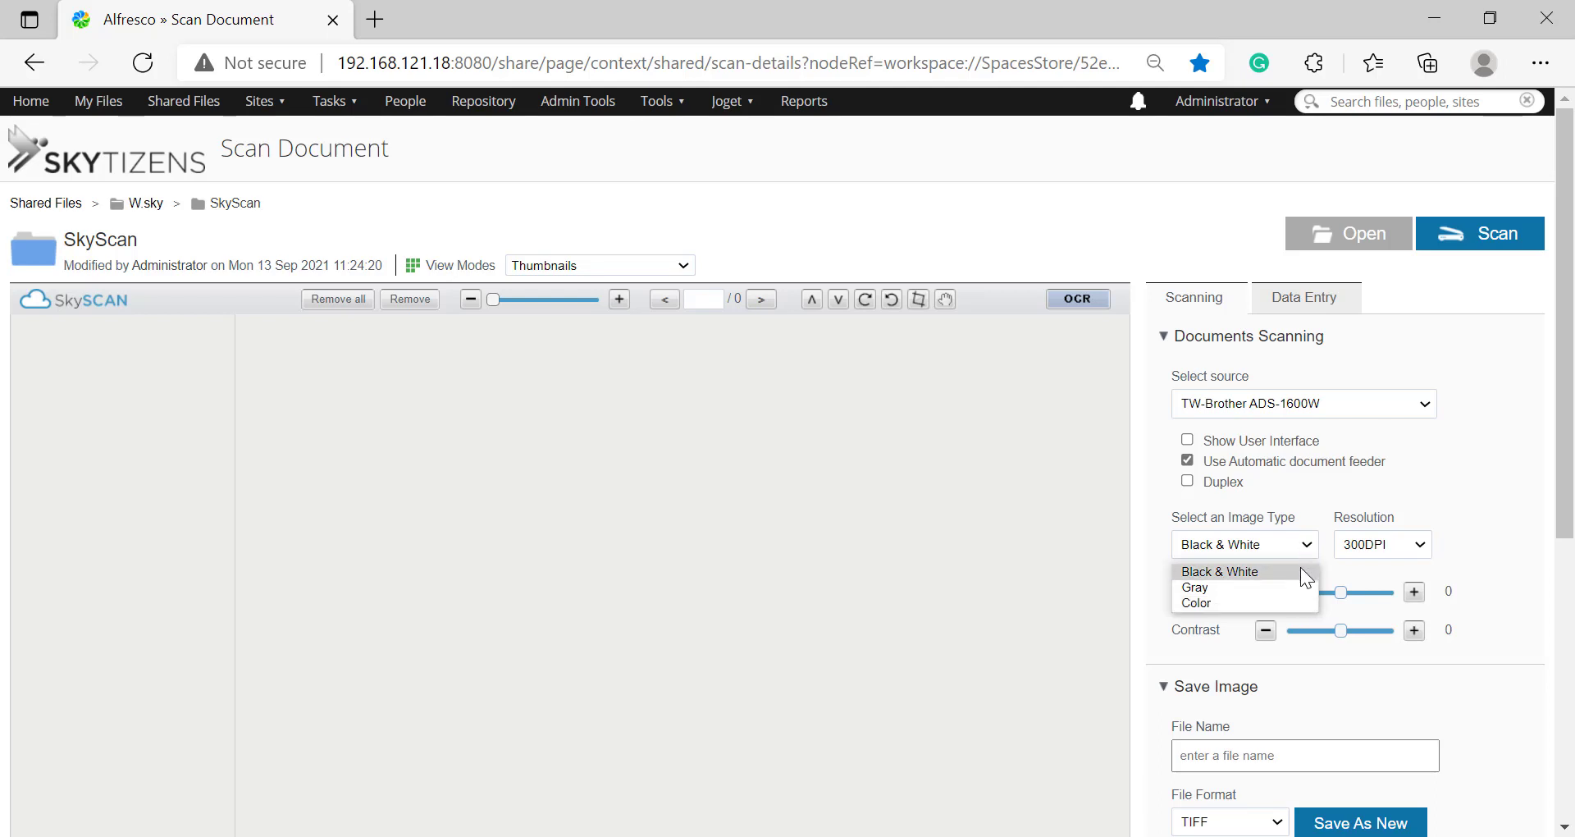
{"action": "left_click", "coordinate": [1302, 574]}
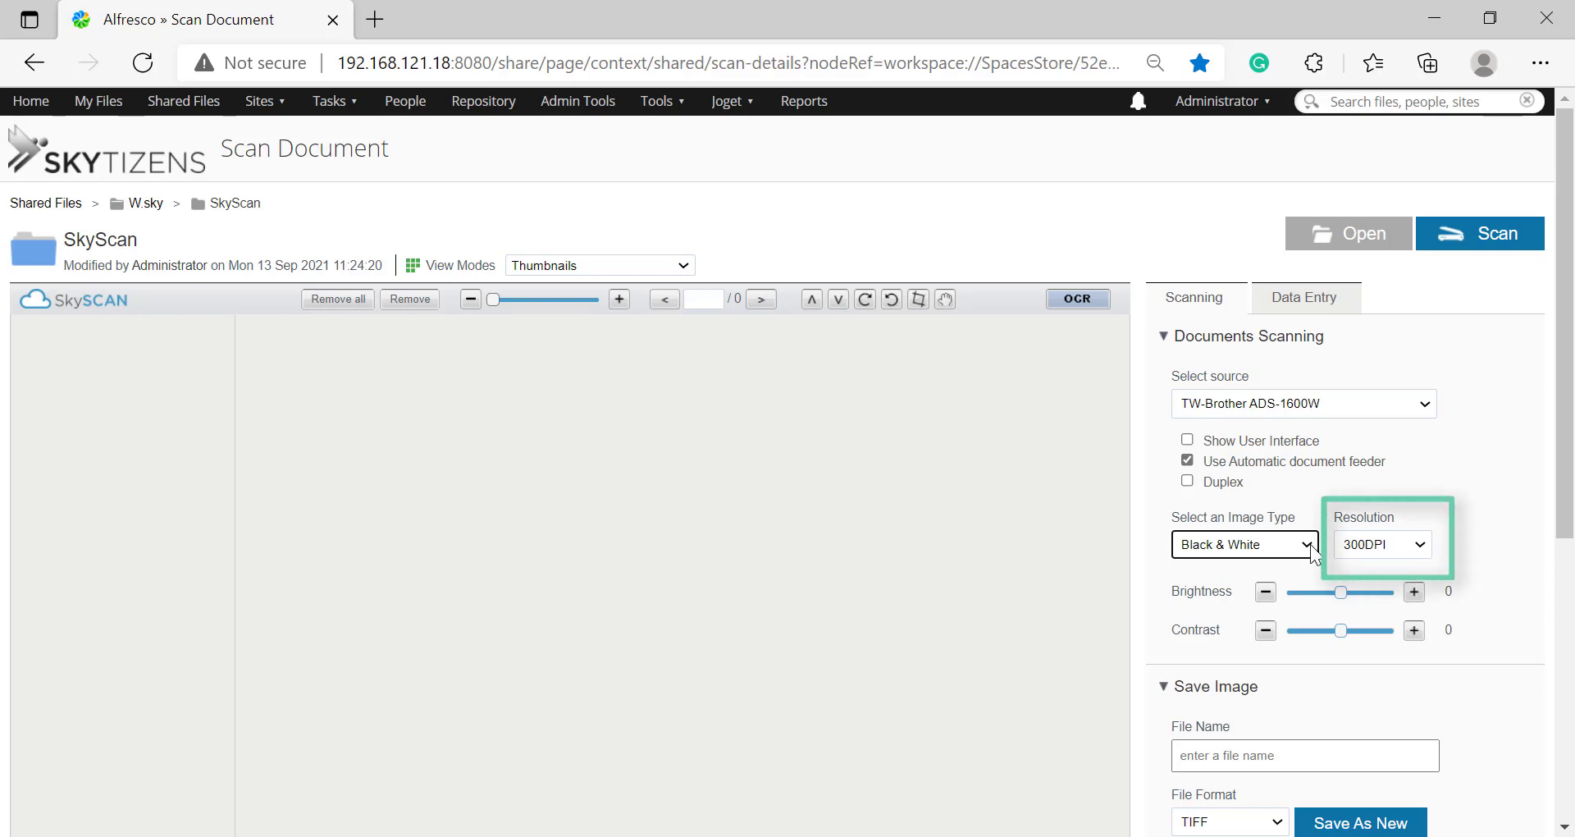
{"action": "left_click", "coordinate": [1418, 543]}
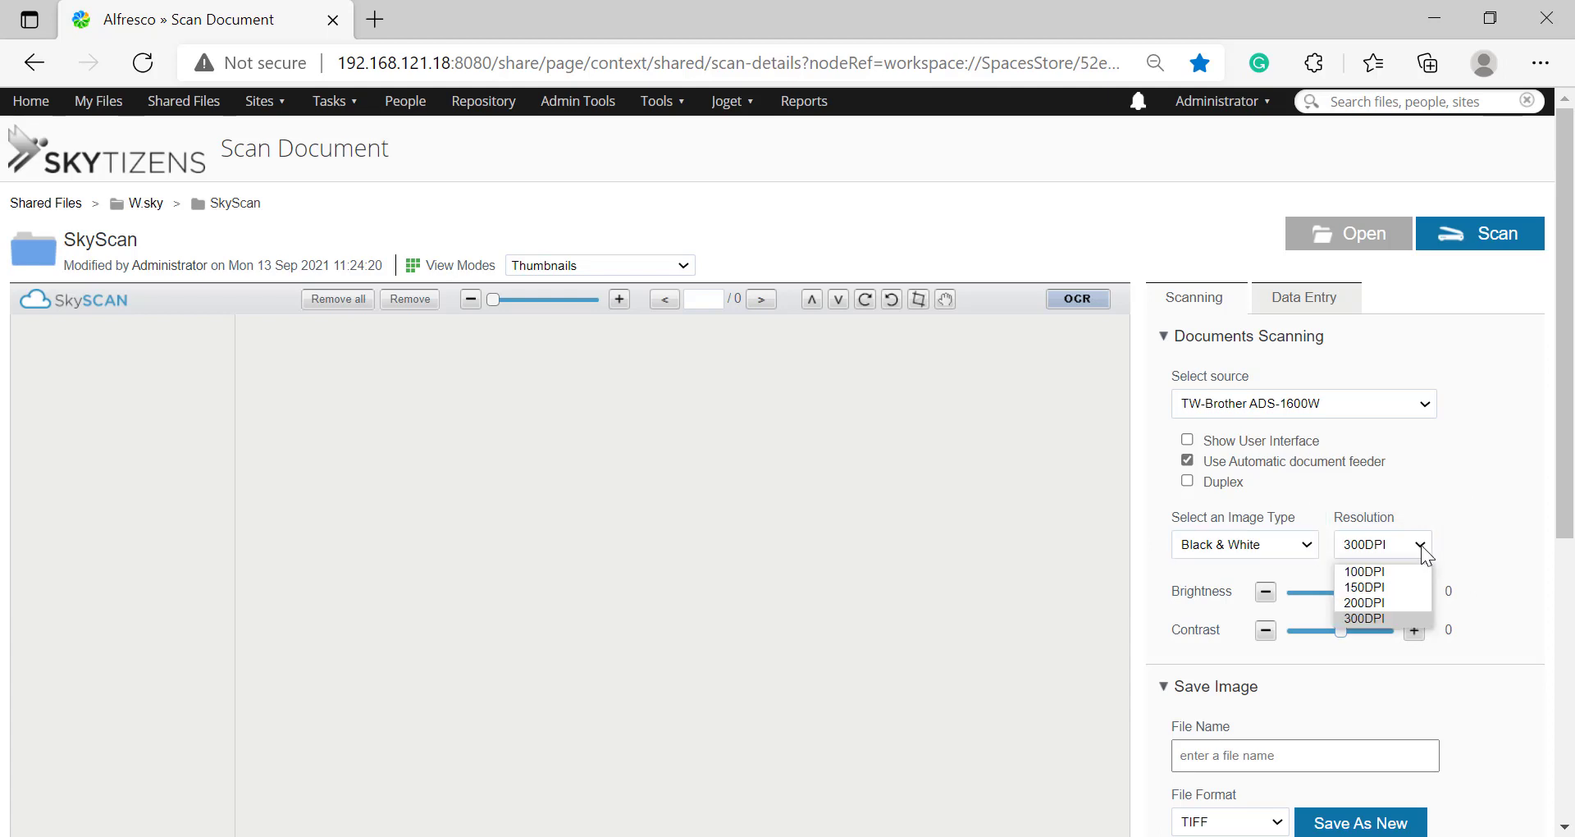
{"action": "left_click", "coordinate": [1408, 617]}
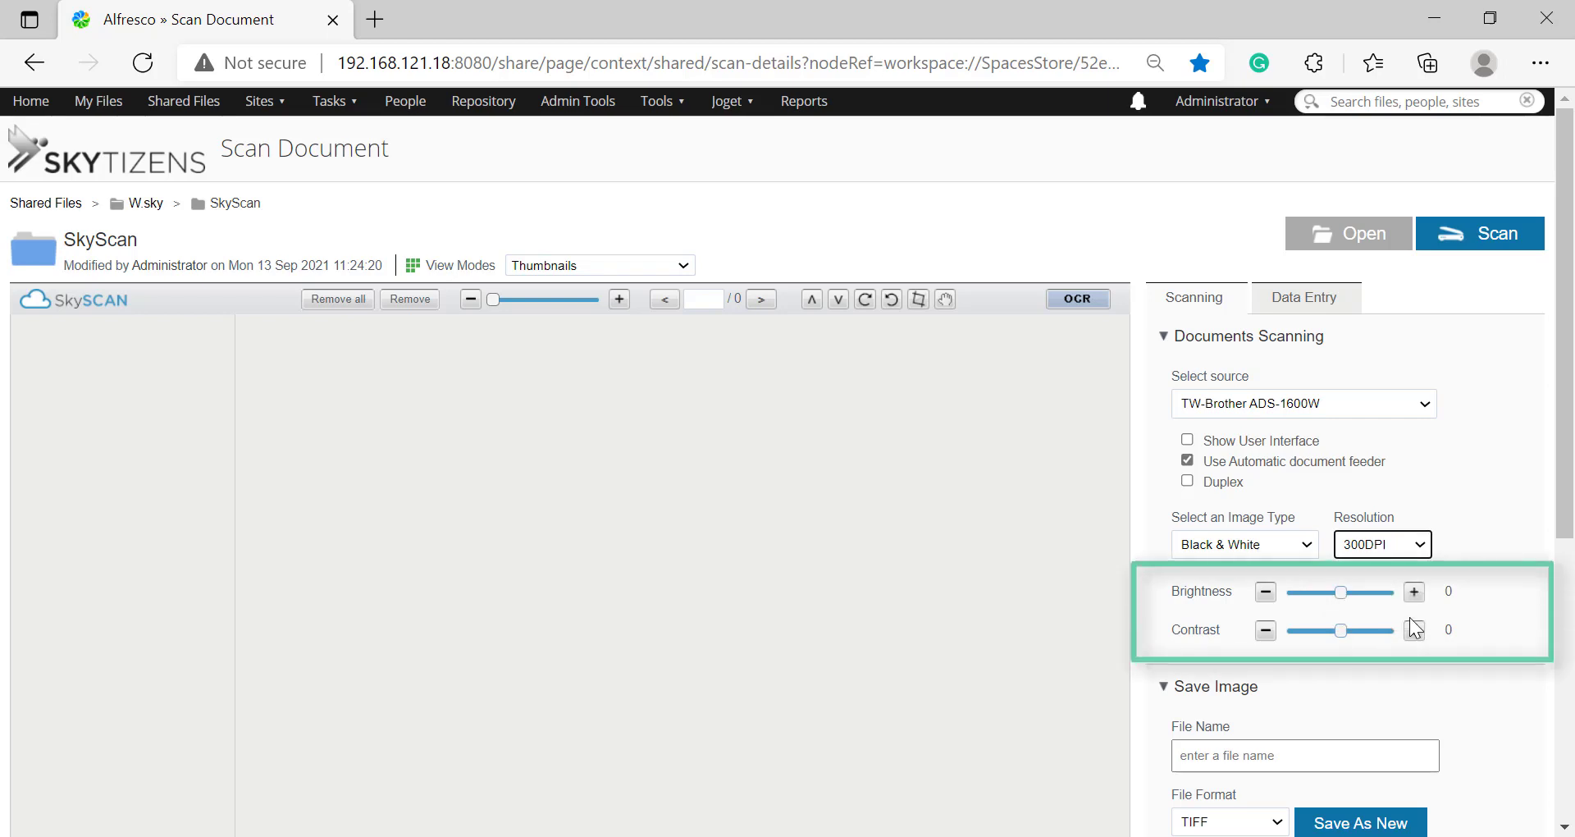
{"action": "left_click", "coordinate": [1415, 591]}
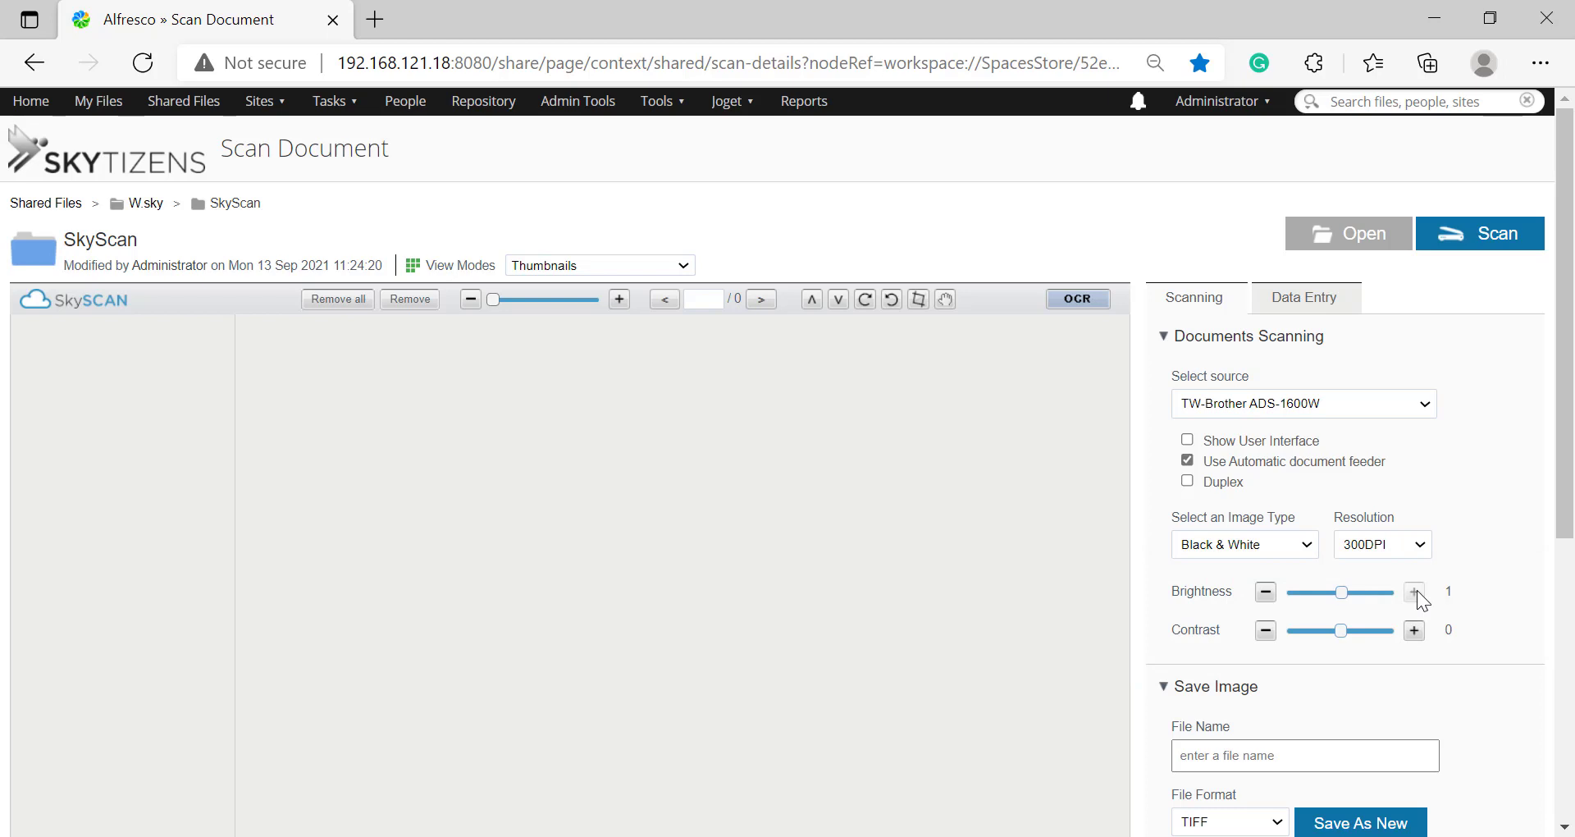
{"action": "left_click", "coordinate": [1267, 591]}
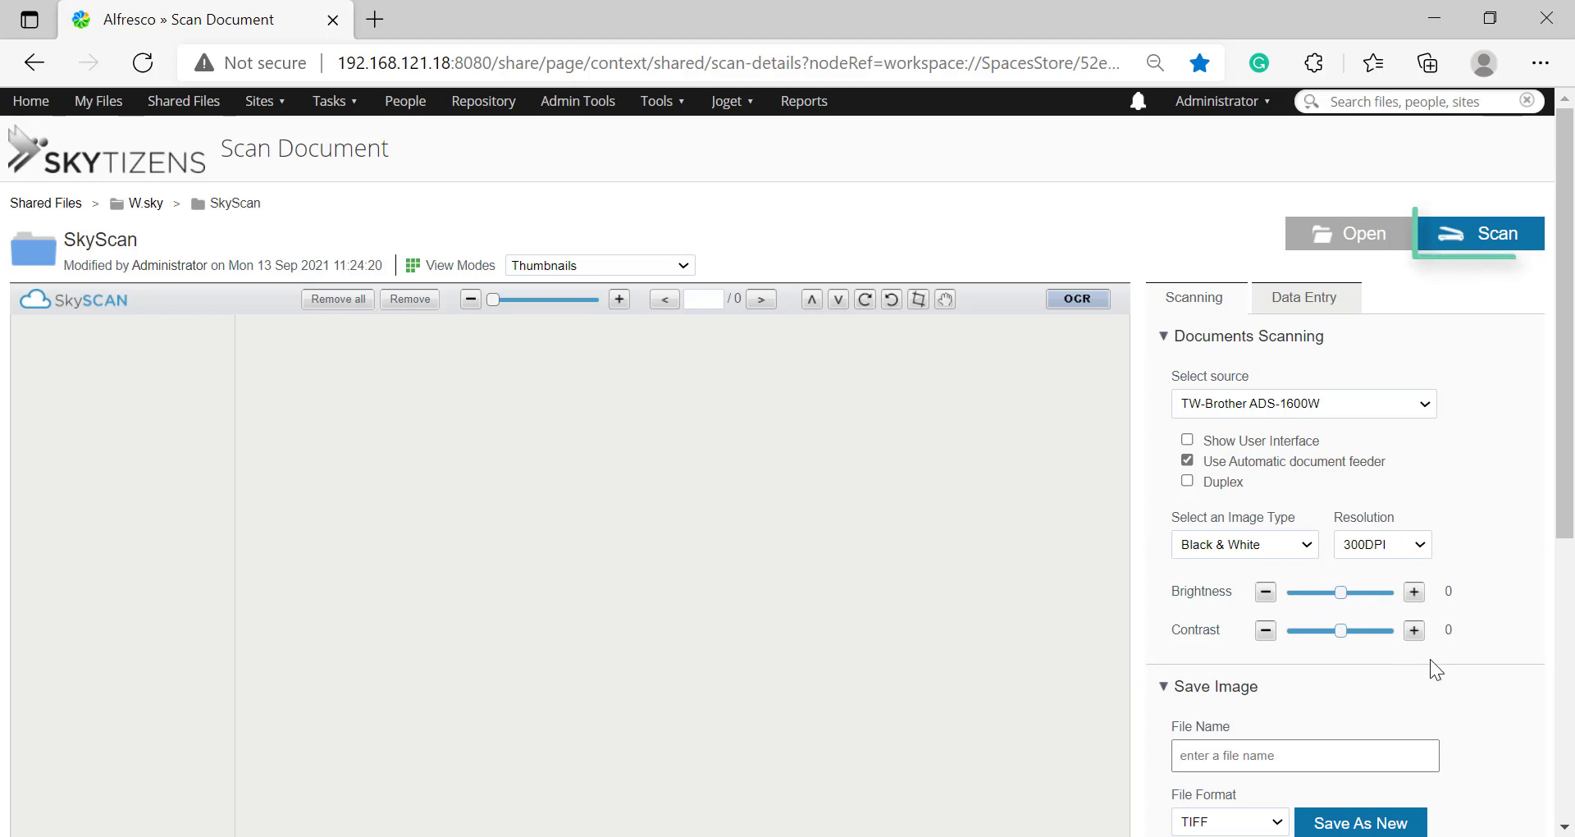
- Scan three pages from the feeder, starting with the QR-code cover sheet
{"action": "left_click", "coordinate": [1493, 256]}
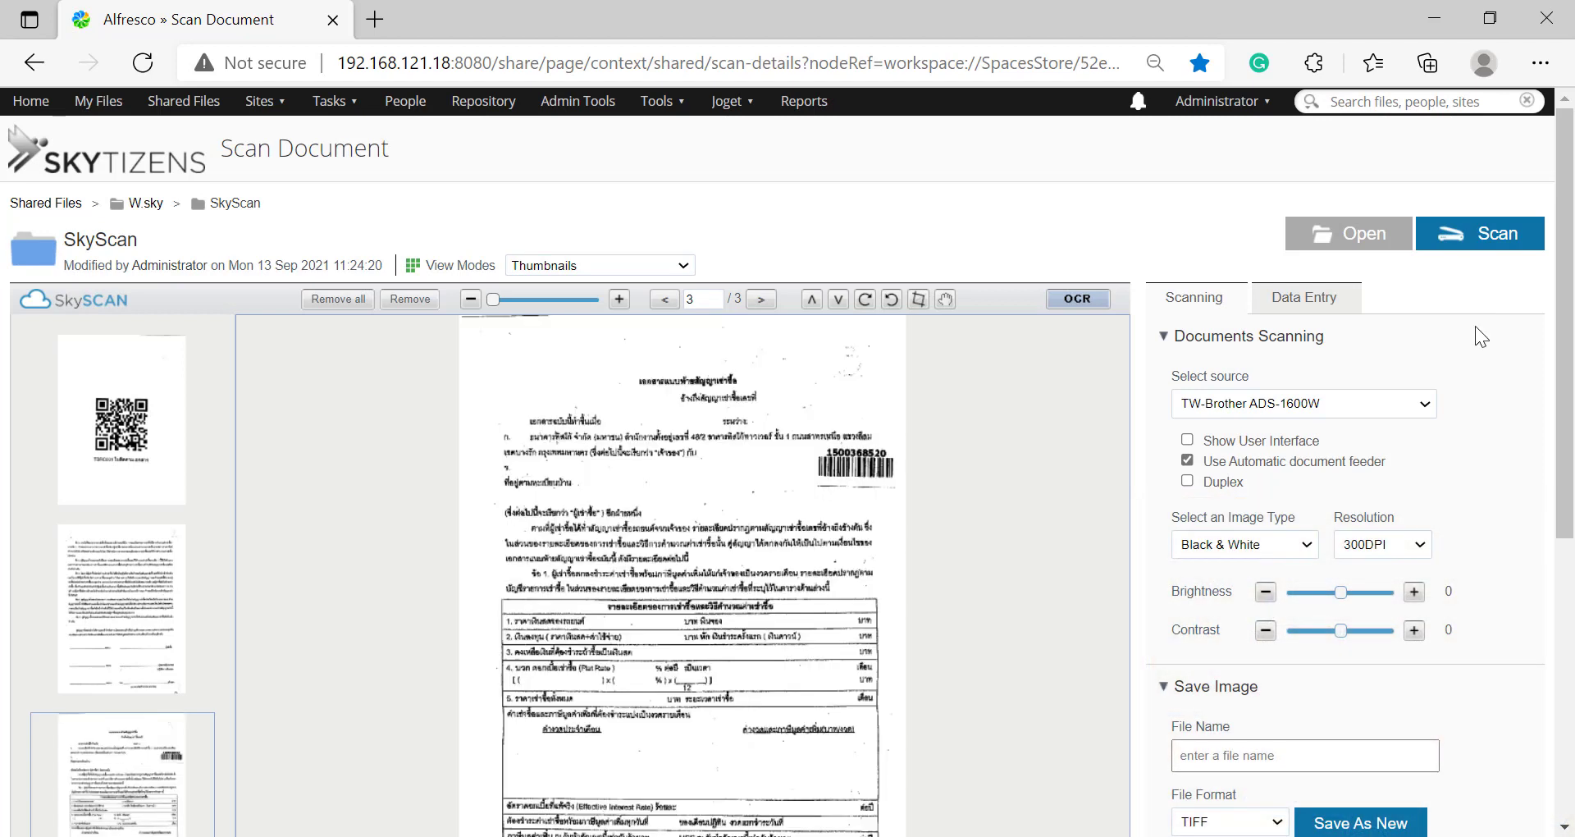
- Switch the source to TW-Brother MFC-9330CDW LAN and scan the batch to 18 pages
{"action": "left_click", "coordinate": [1422, 403]}
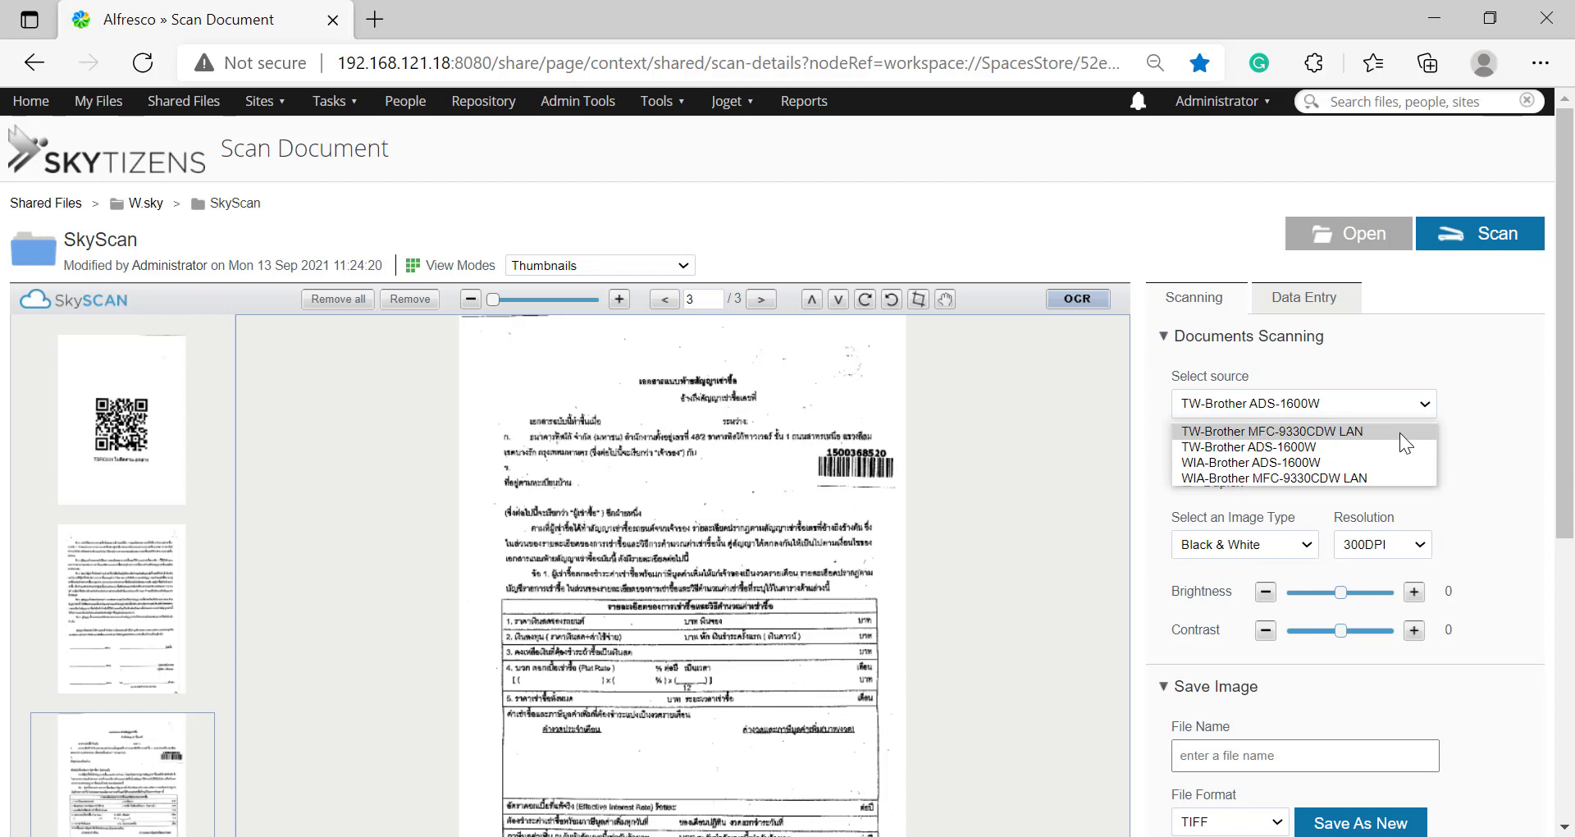
{"action": "left_click", "coordinate": [1399, 431]}
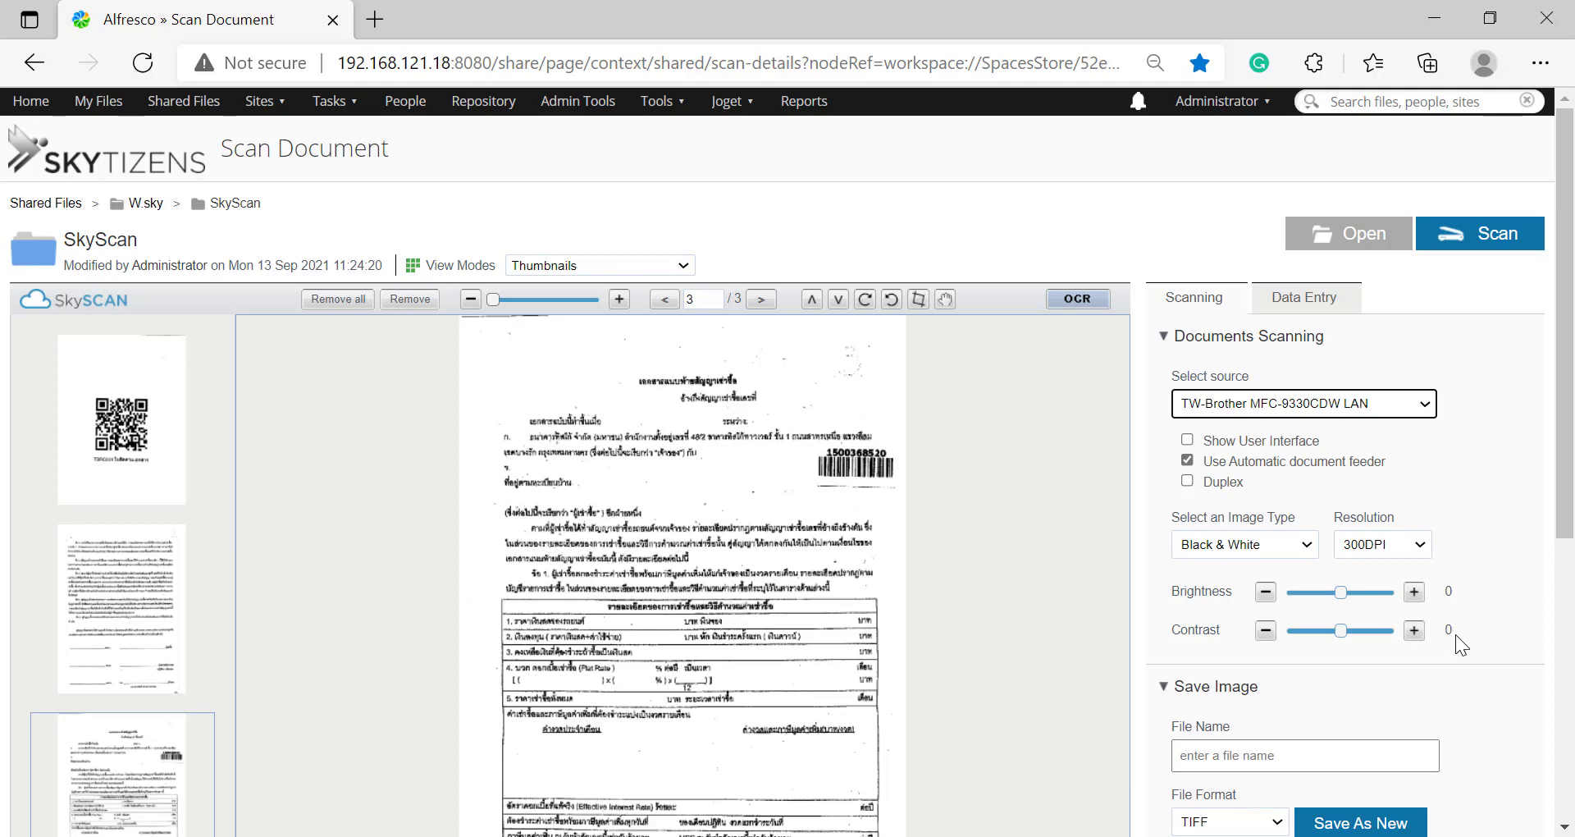
{"action": "scroll", "coordinate": [1521, 369], "scroll_direction": "down", "scroll_amount": 1}
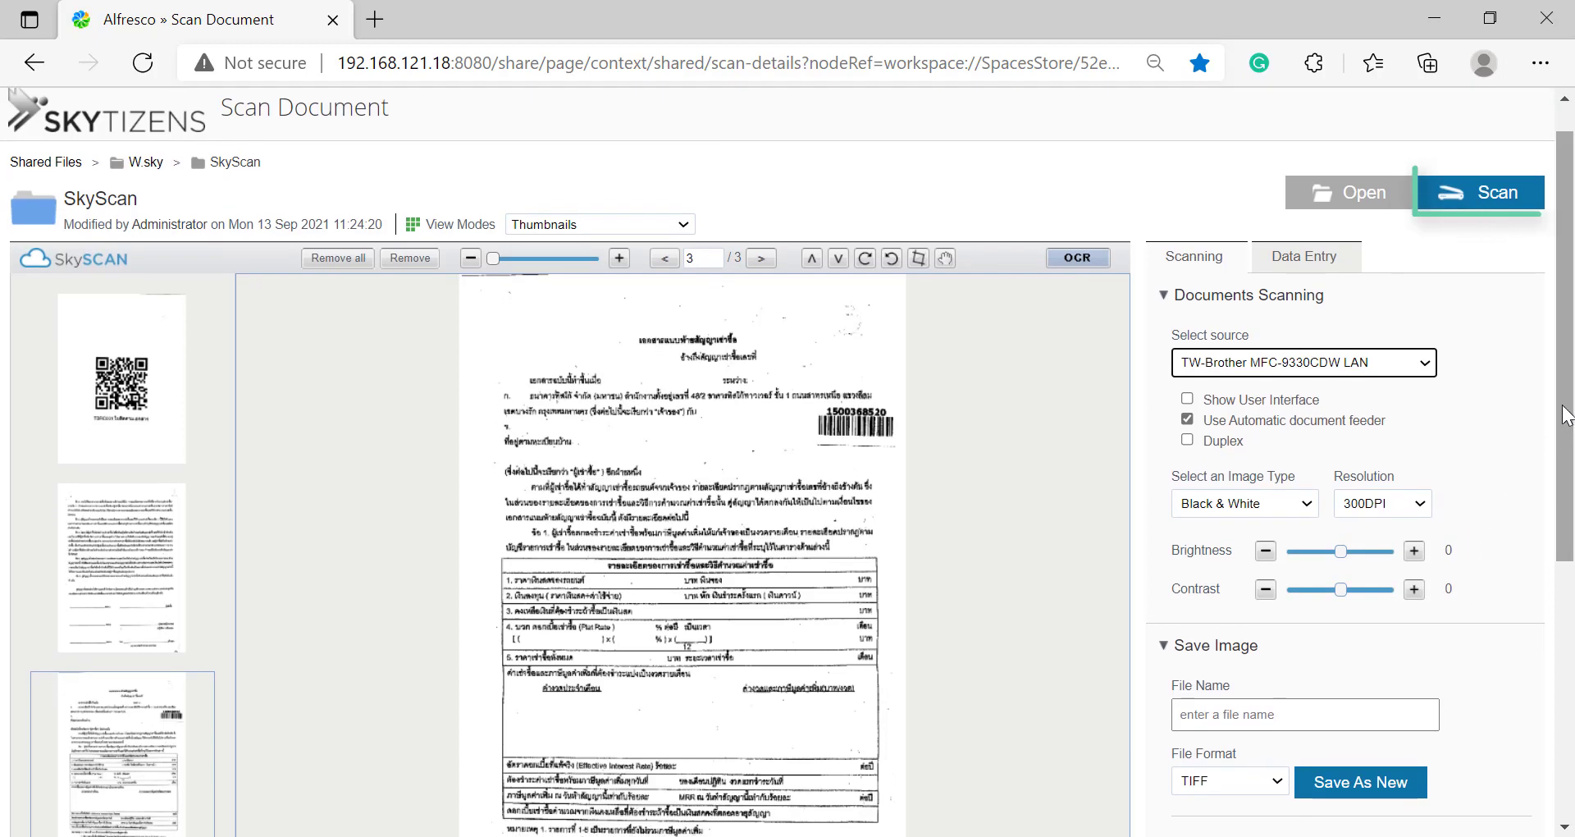
{"action": "left_click", "coordinate": [1514, 212]}
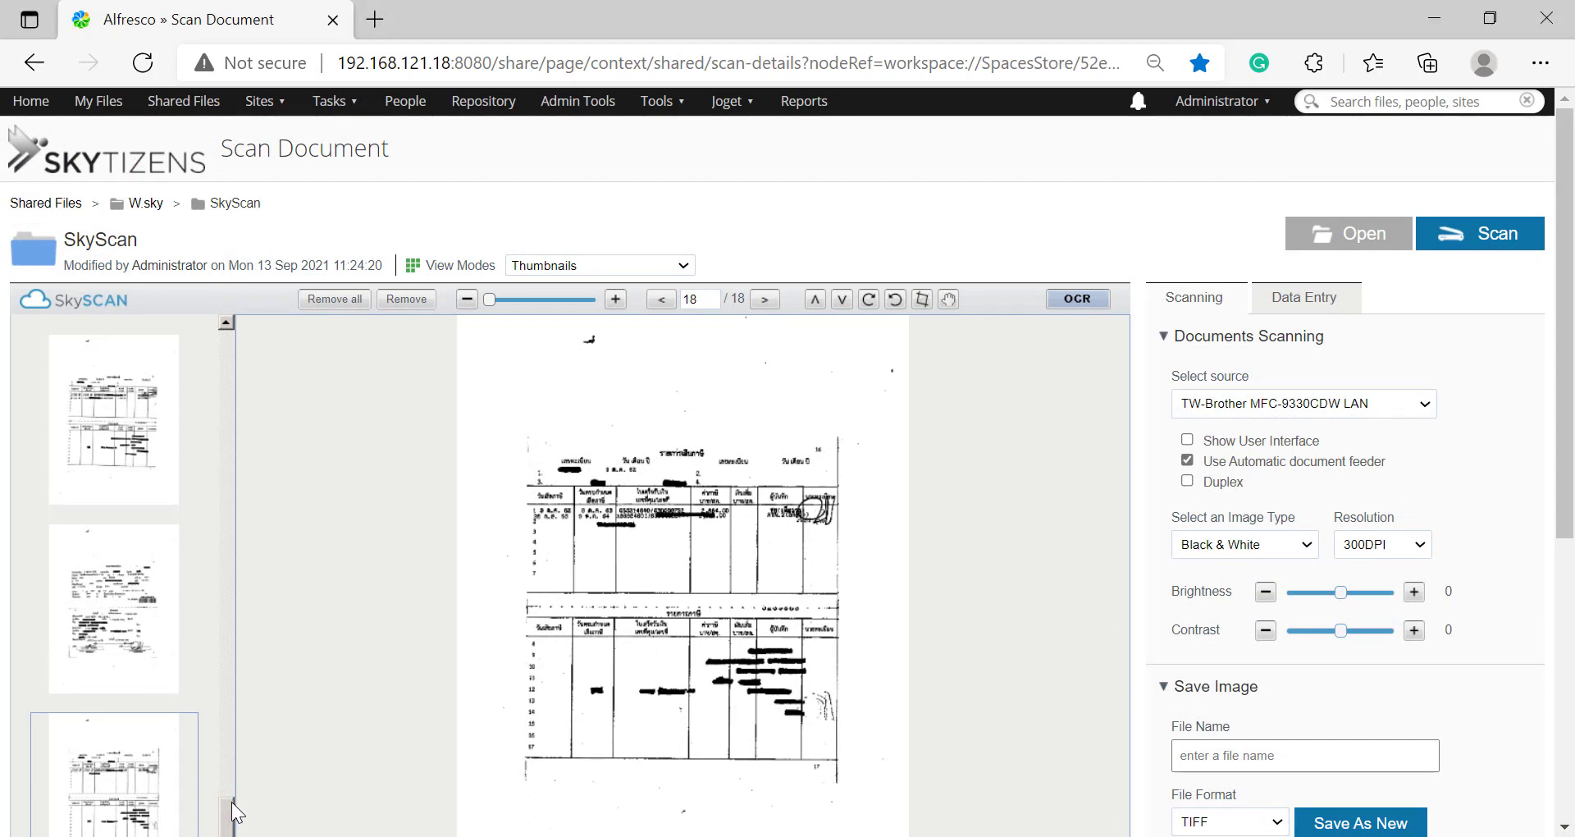
{"action": "left_click_drag", "start_coordinate": [237, 742], "coordinate": [251, 326]}
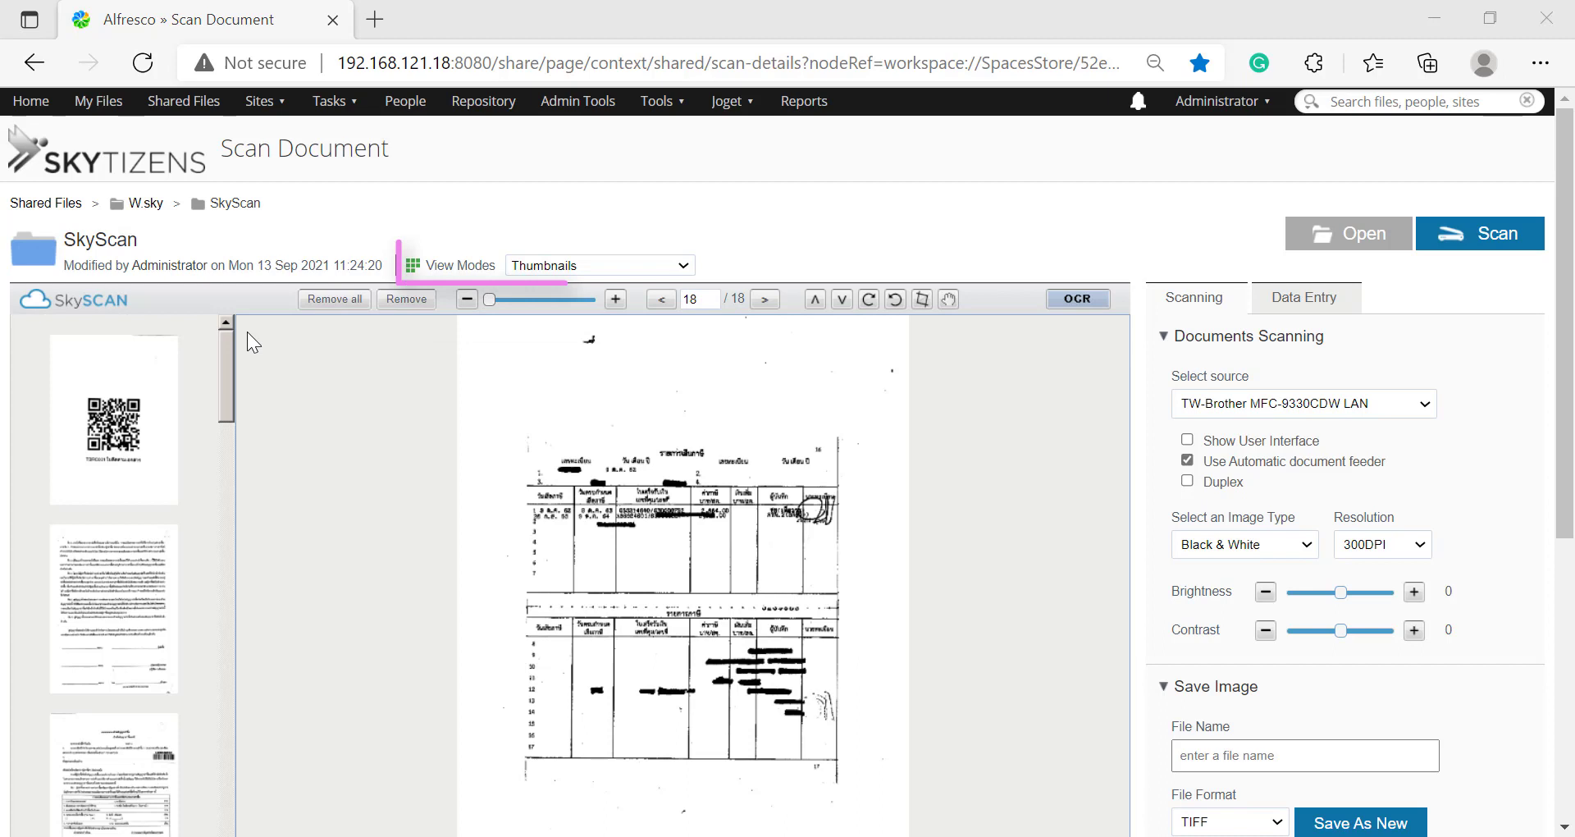
{"action": "left_click", "coordinate": [684, 270]}
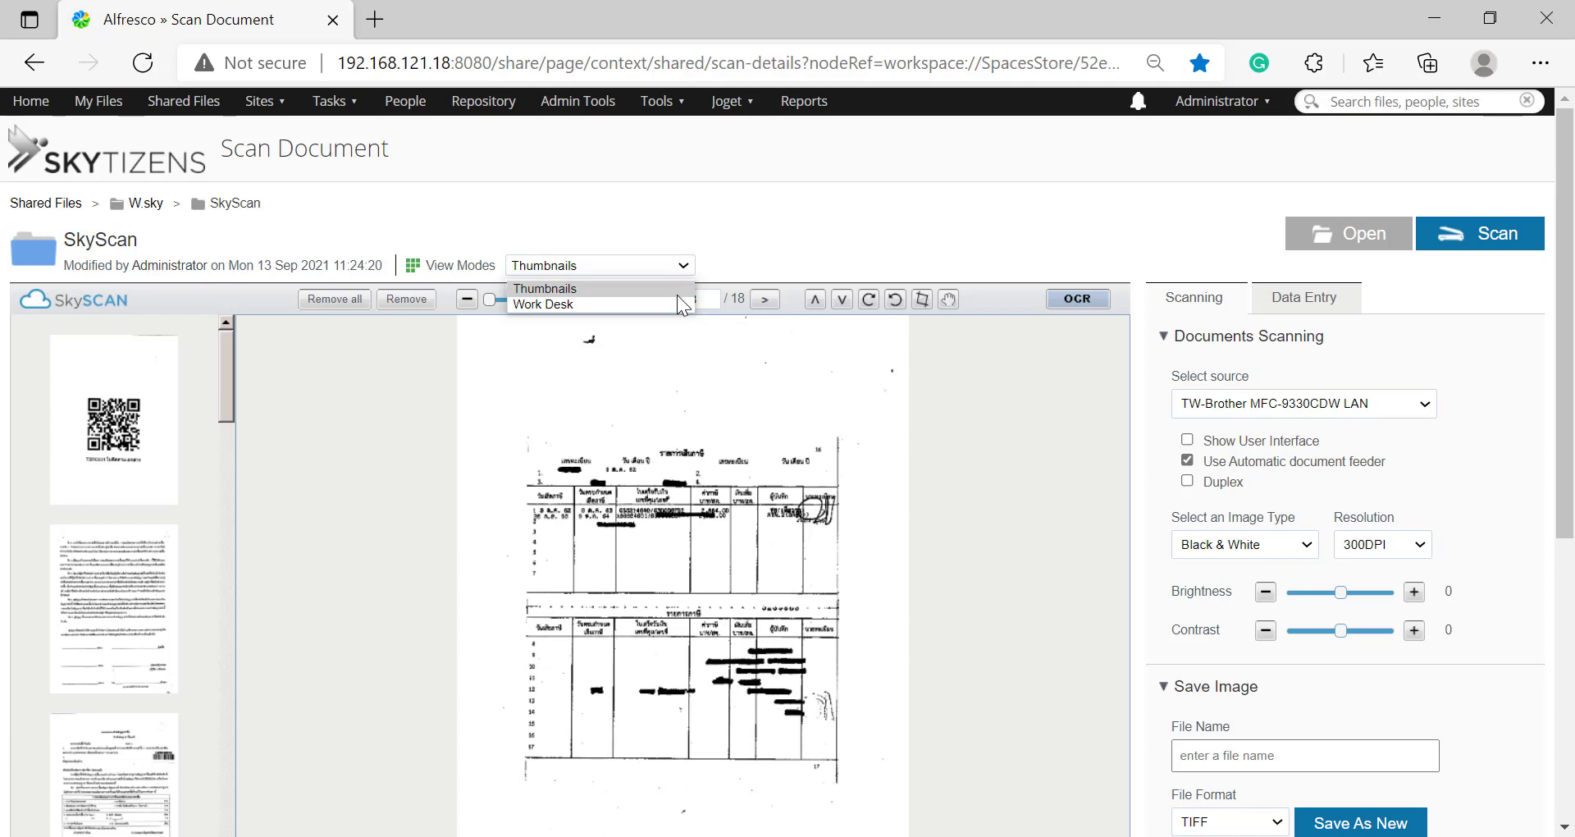
{"action": "left_click", "coordinate": [677, 292]}
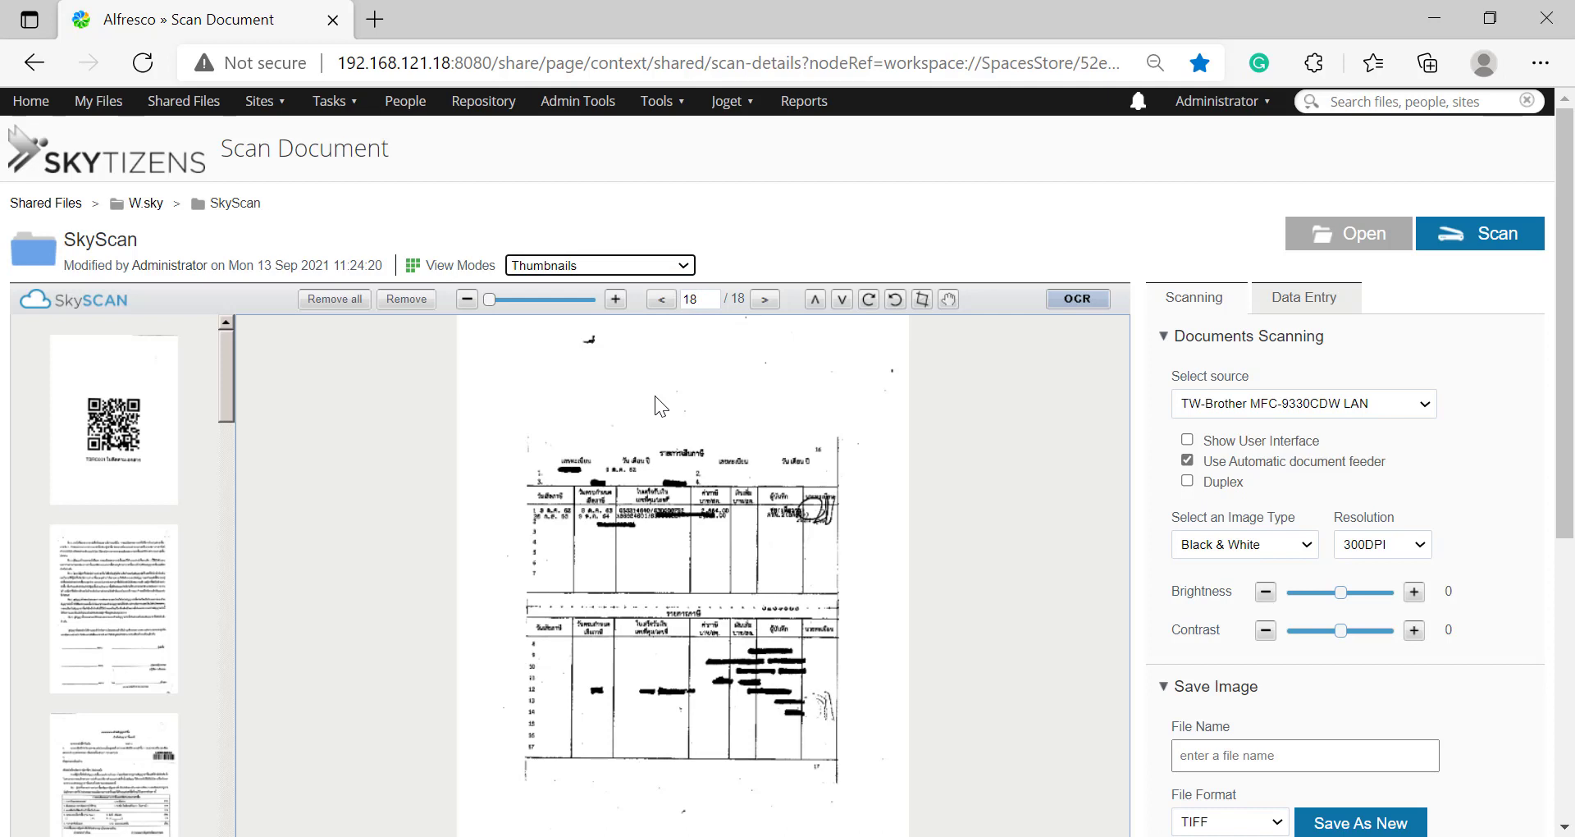
{"action": "left_click", "coordinate": [676, 269]}
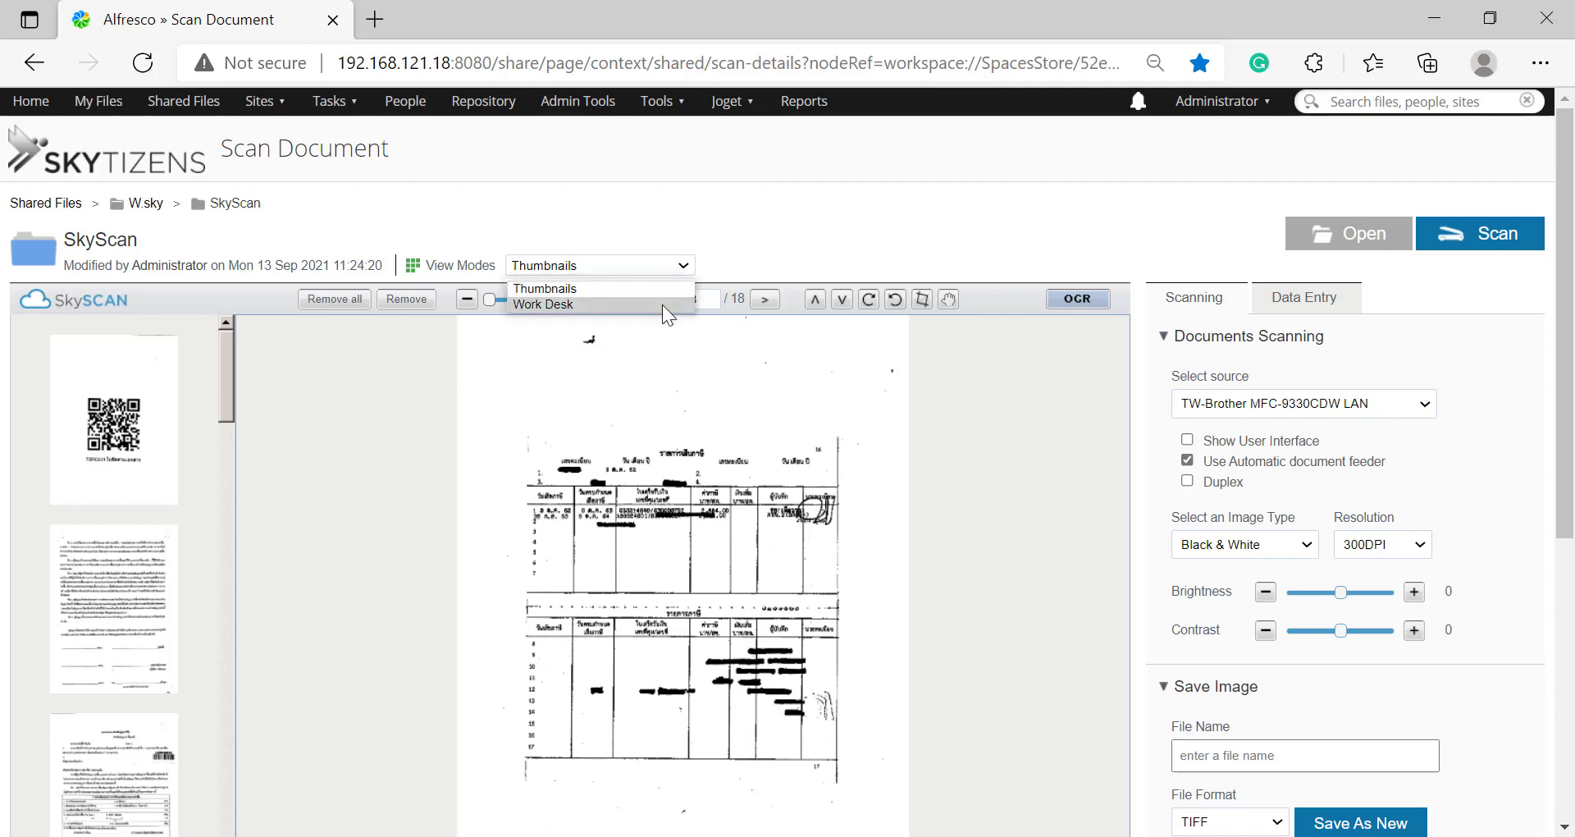
{"action": "left_click", "coordinate": [663, 304]}
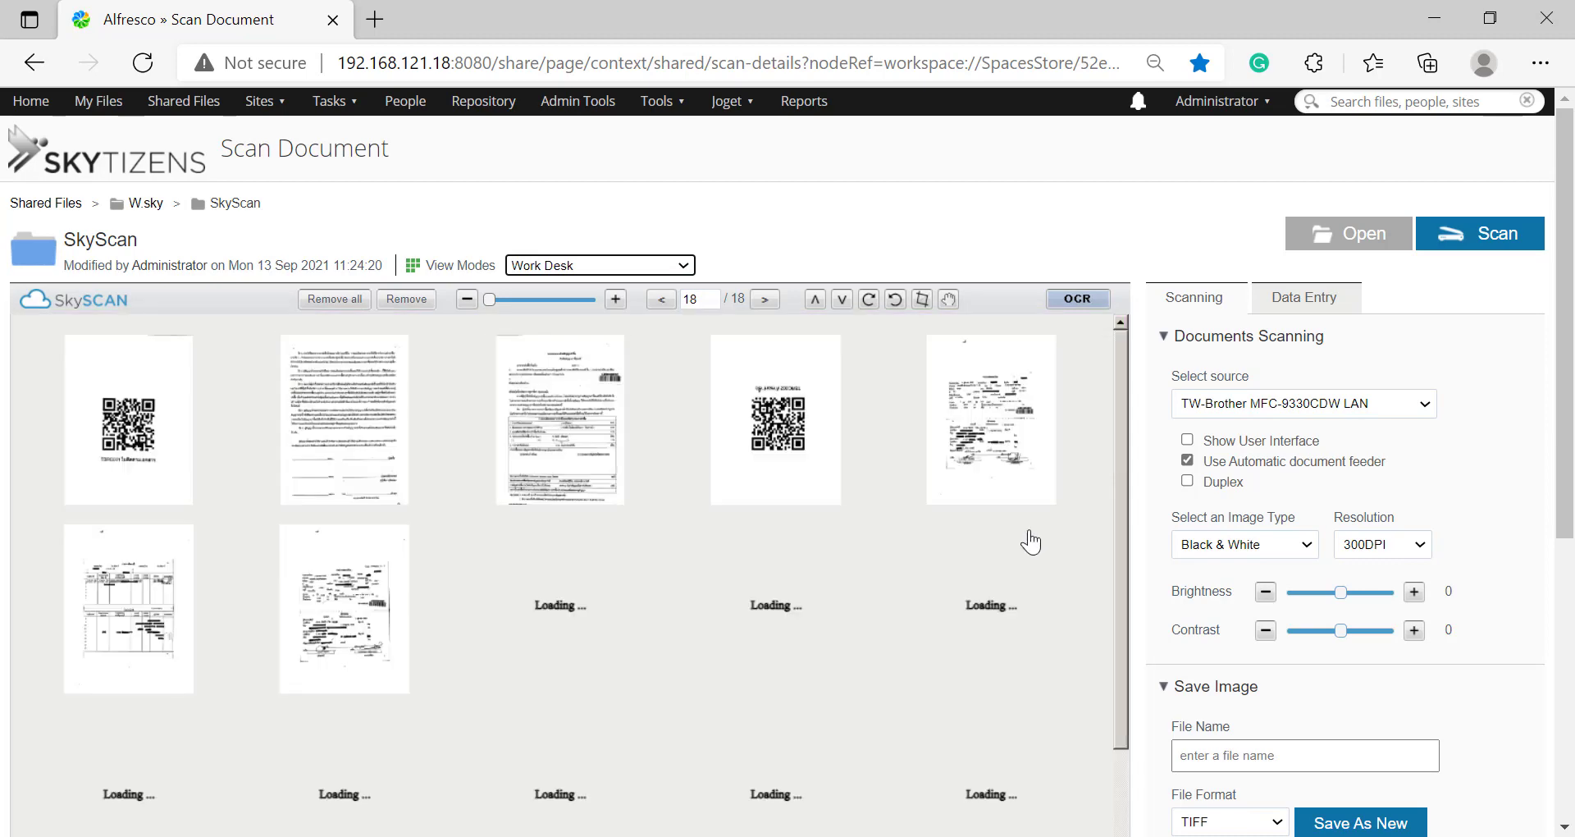
{"action": "left_click", "coordinate": [686, 270]}
{"action": "left_click", "coordinate": [676, 287]}
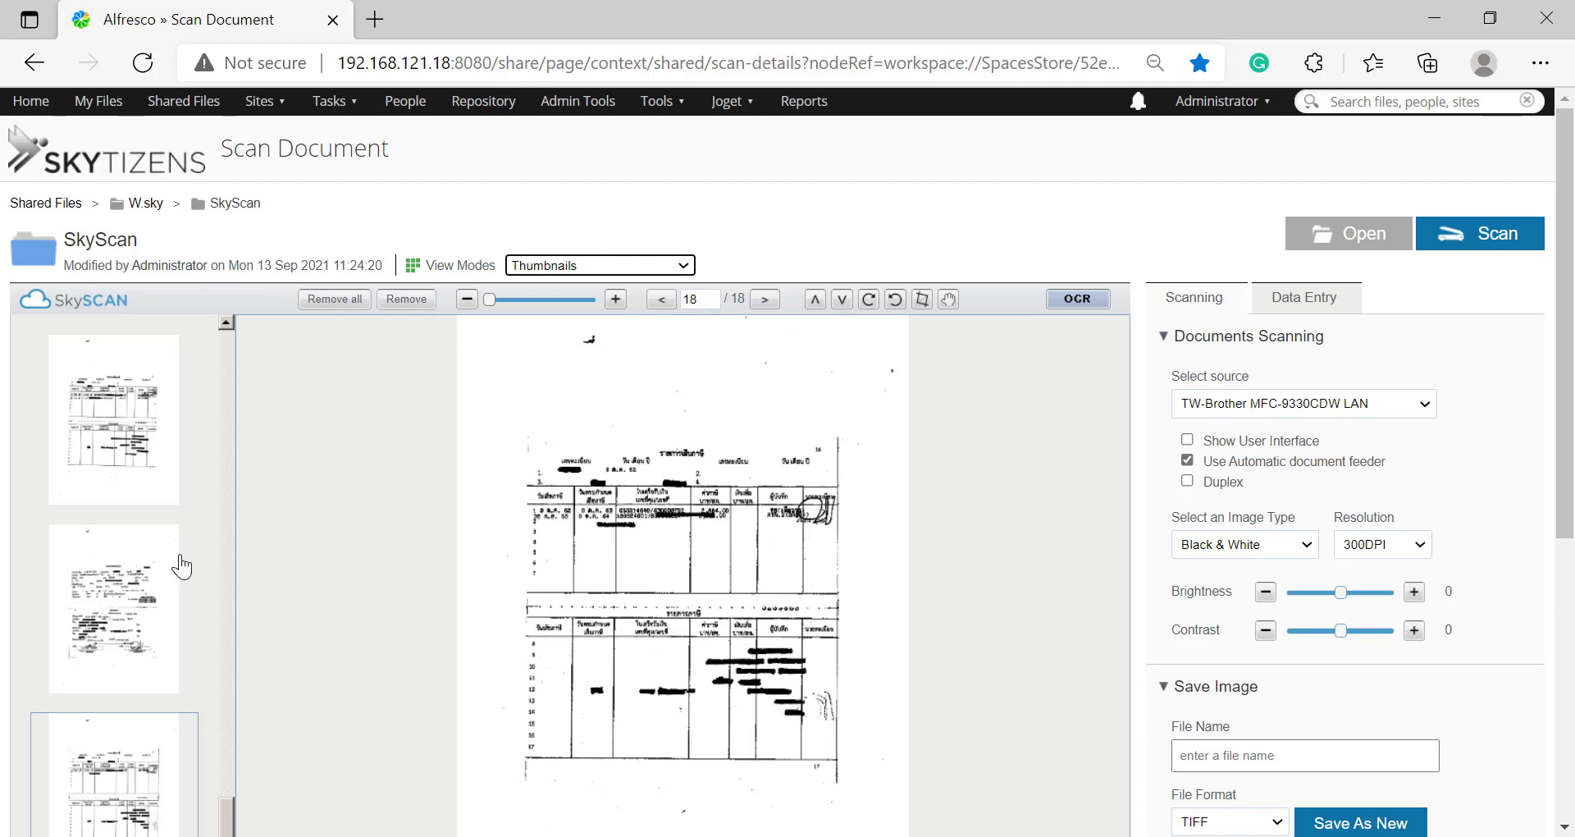
- Delete the second scanned page, leaving 17 pages in the document
{"action": "left_click_drag", "start_coordinate": [230, 706], "coordinate": [239, 371]}
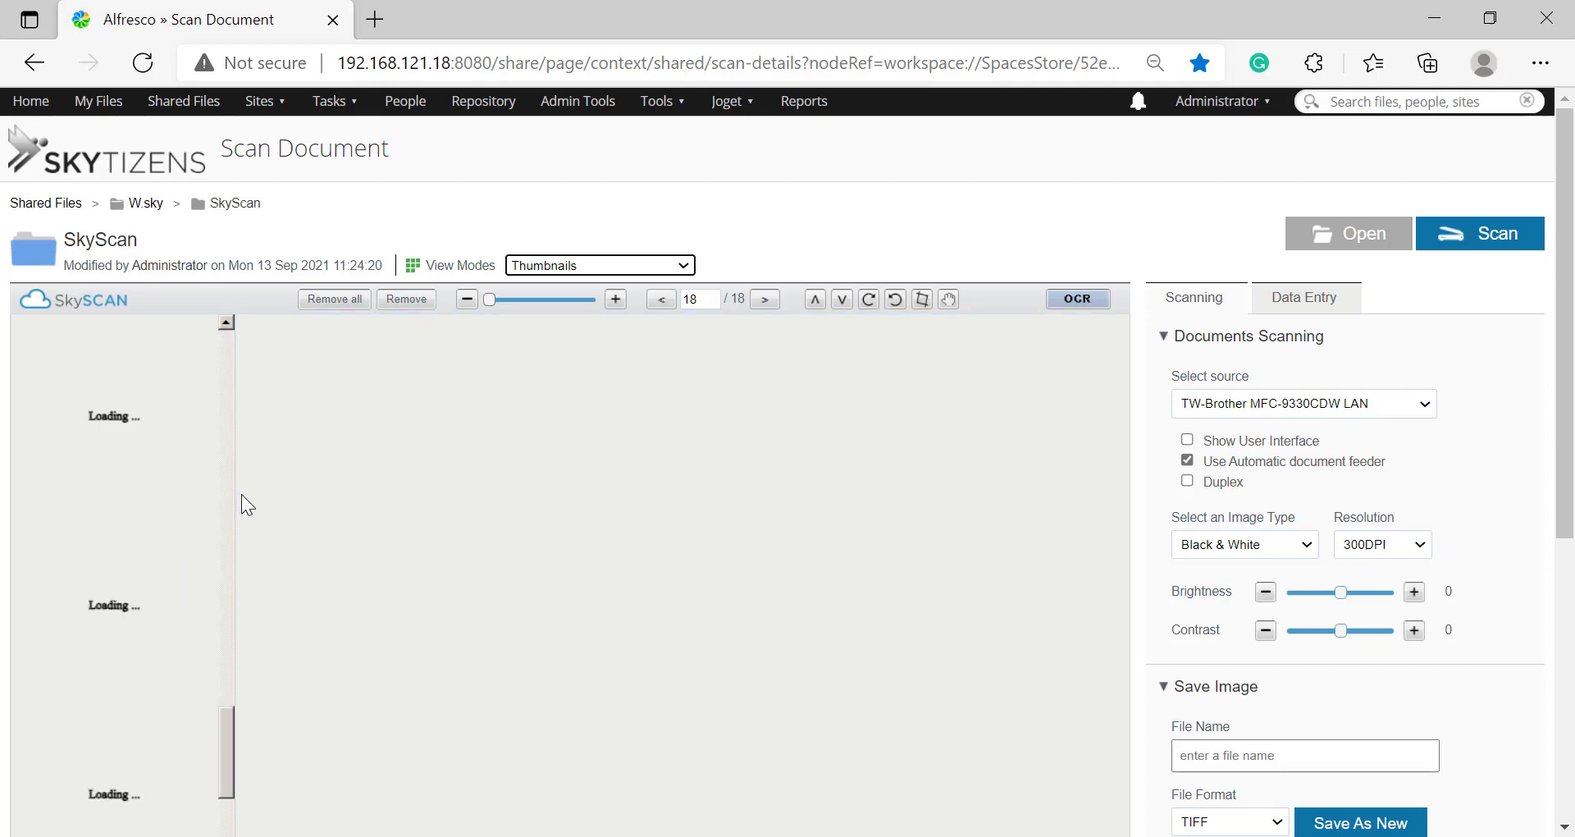
{"action": "left_click", "coordinate": [132, 601]}
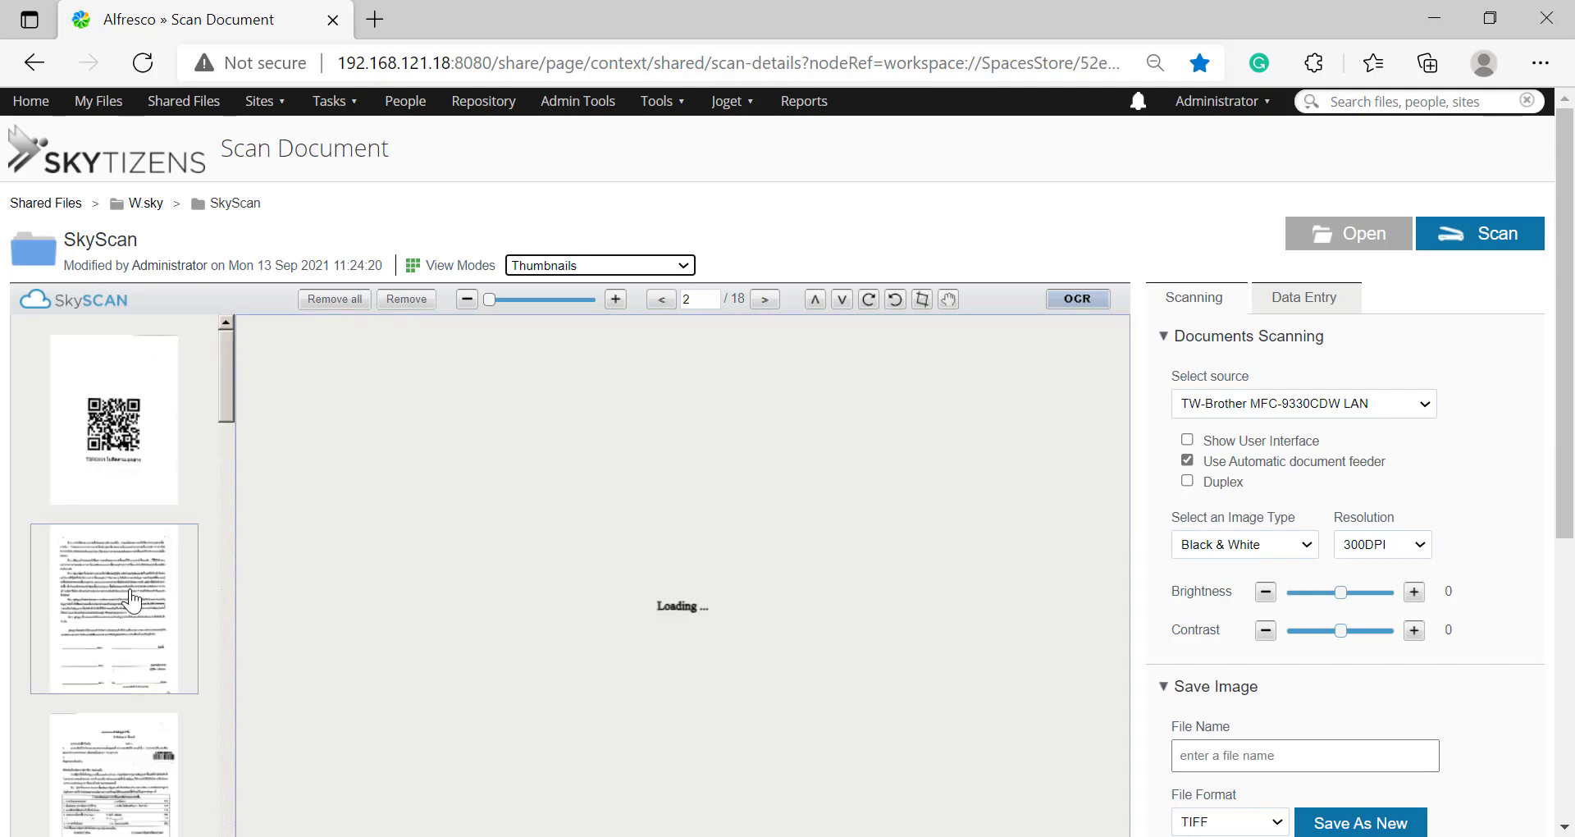
{"action": "left_click", "coordinate": [416, 300]}
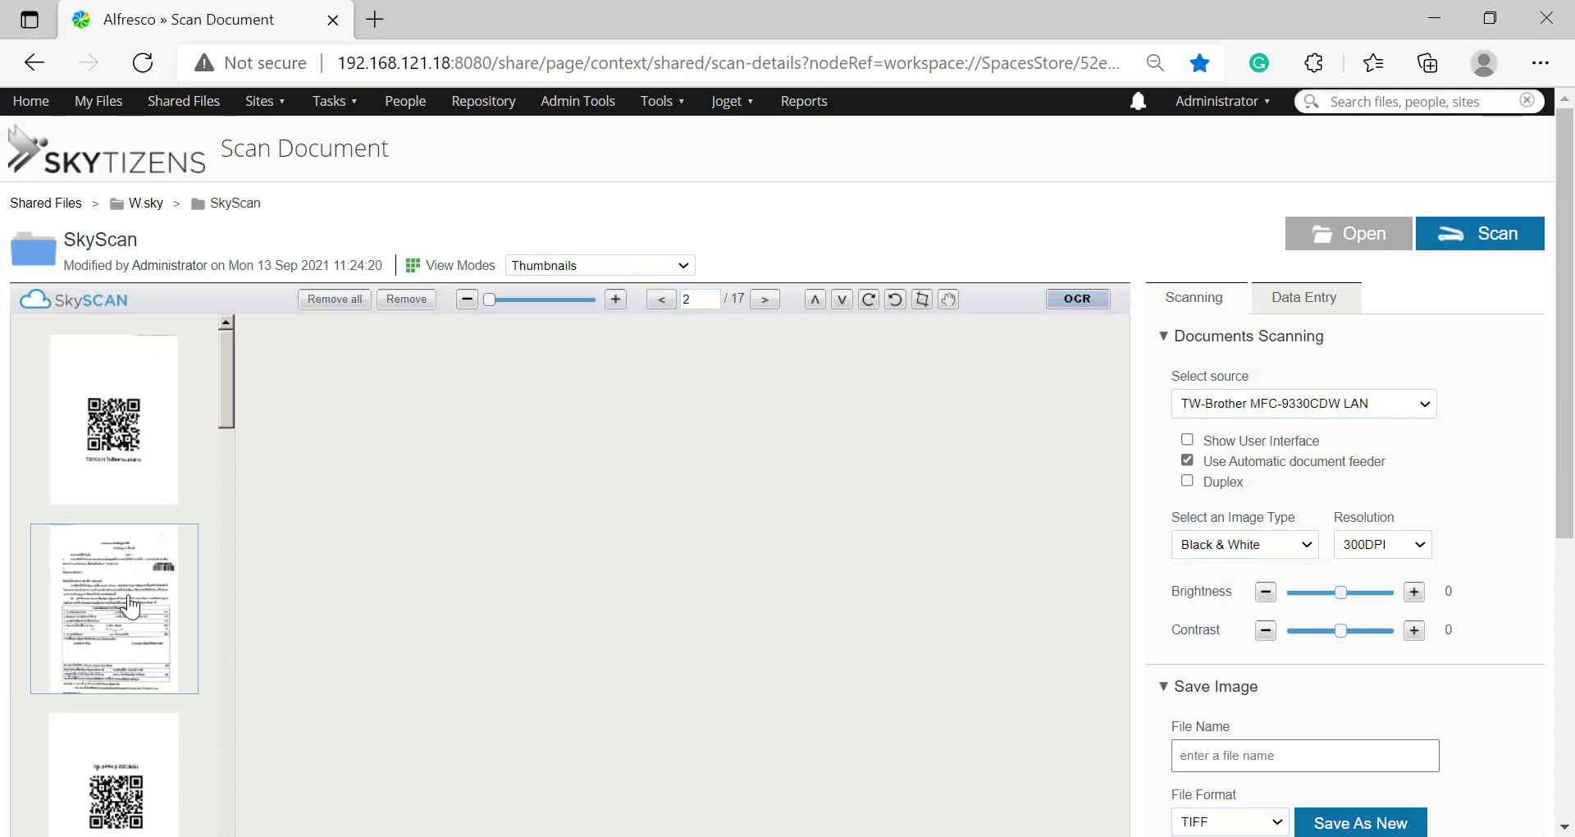
- Zoom in on page 2, the Flat Rate contract form, then zoom back out to the full page
{"action": "left_click", "coordinate": [613, 298]}
{"action": "left_click", "coordinate": [613, 298]}
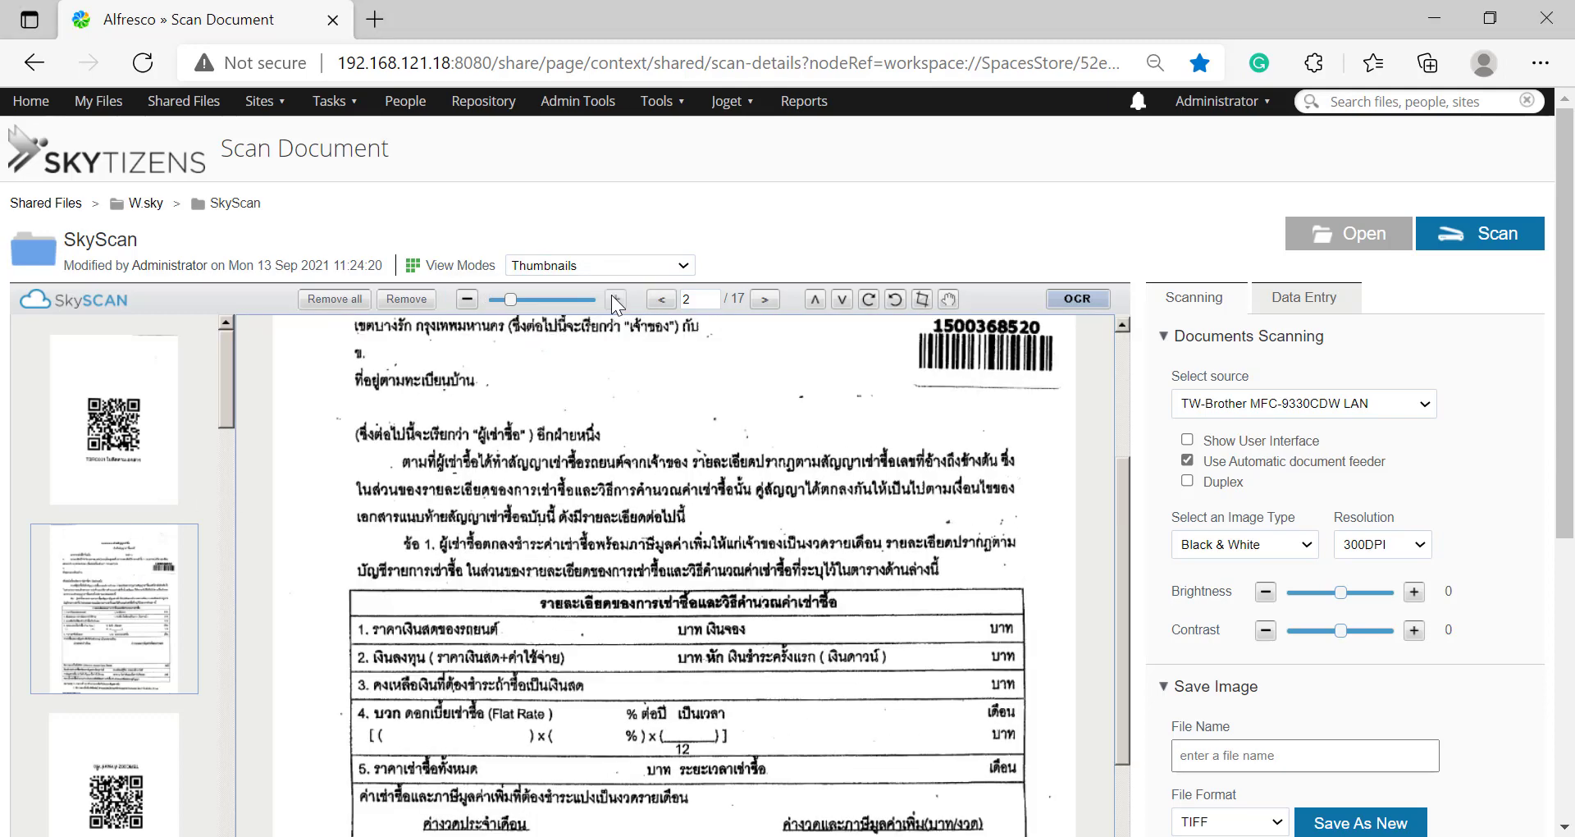
{"action": "left_click", "coordinate": [613, 298]}
{"action": "left_click", "coordinate": [466, 300]}
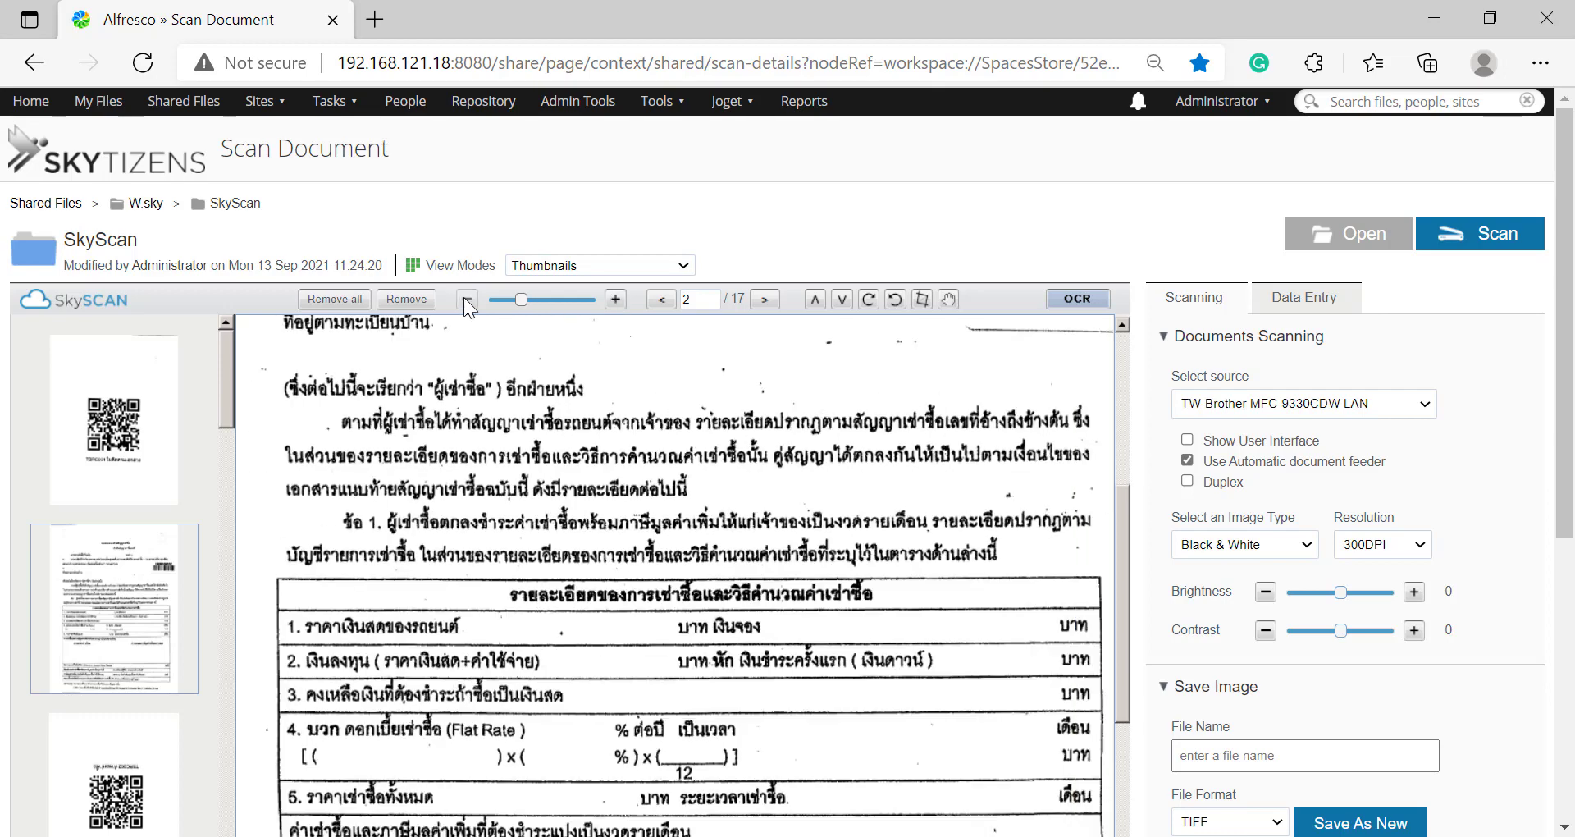
{"action": "left_click", "coordinate": [466, 299]}
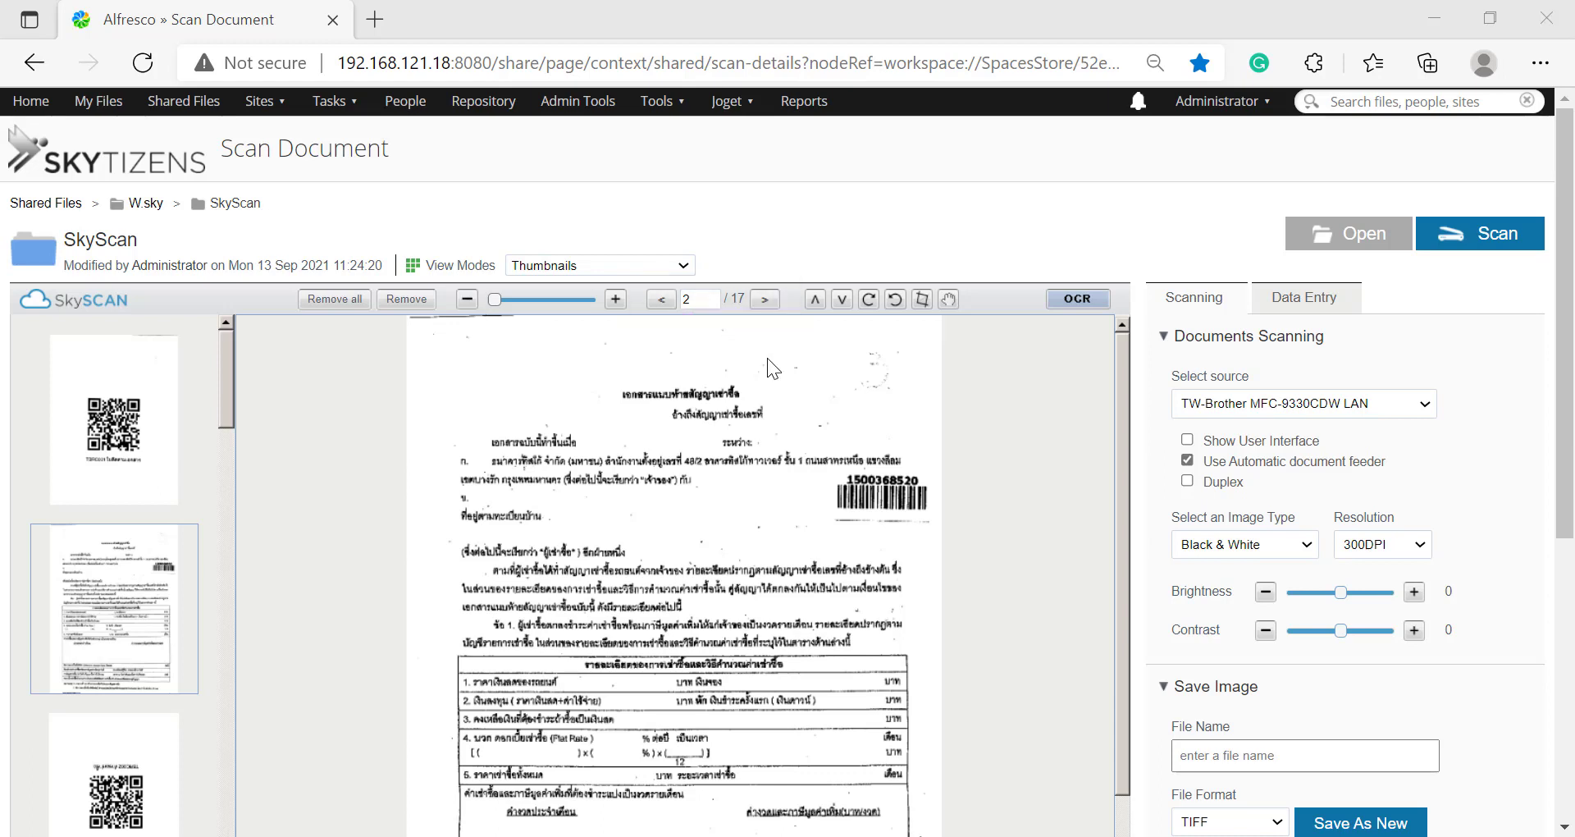
- Move the contract form page ahead of the QR-code cover to first position
{"action": "left_click", "coordinate": [660, 300]}
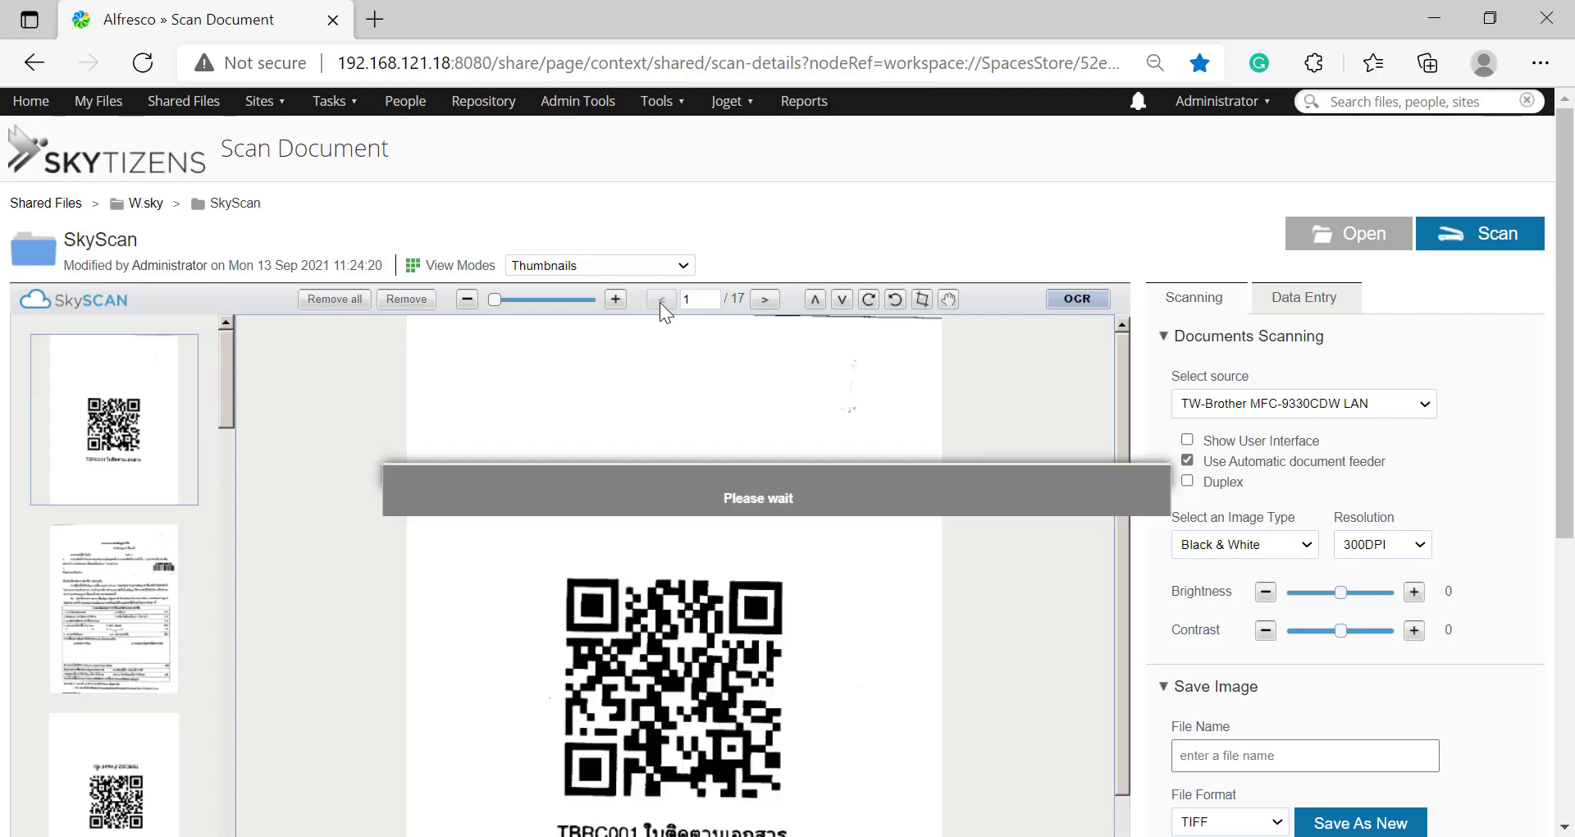
{"action": "left_click", "coordinate": [774, 300]}
{"action": "left_click", "coordinate": [164, 438]}
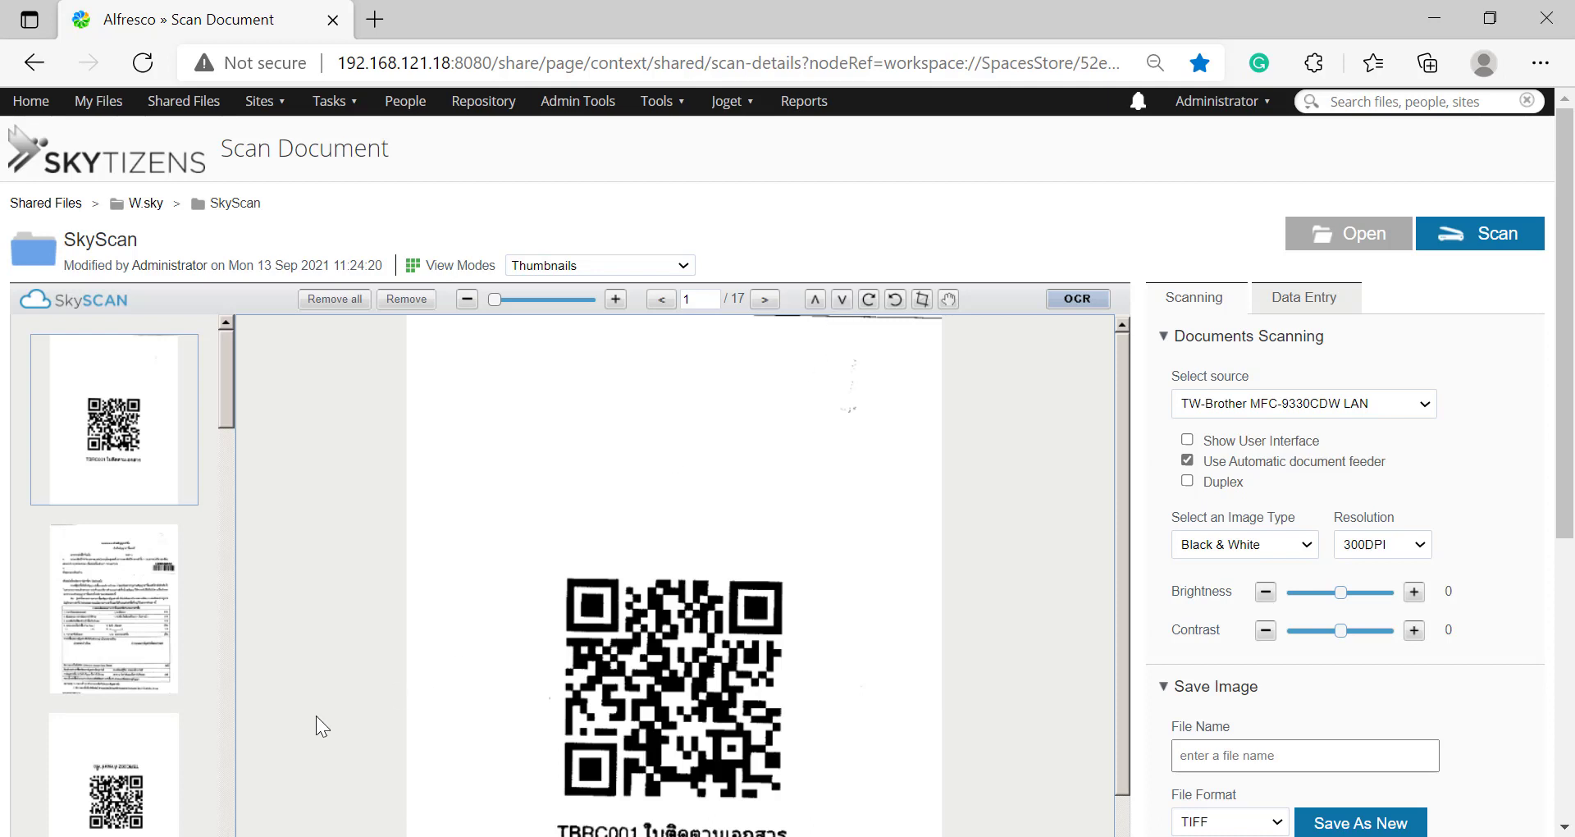
{"action": "left_click", "coordinate": [145, 680]}
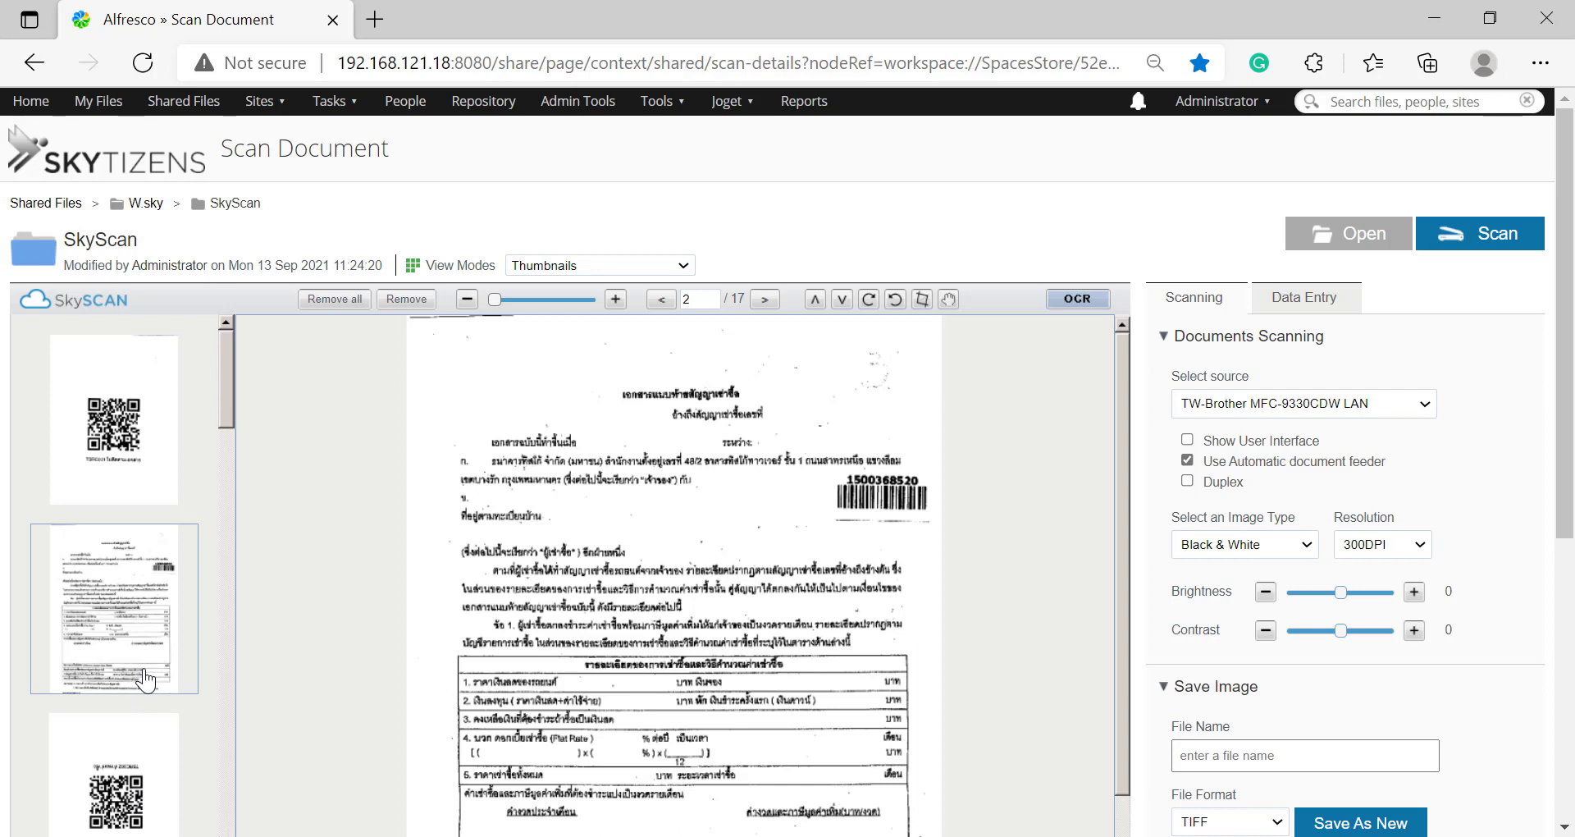
{"action": "left_click", "coordinate": [815, 301]}
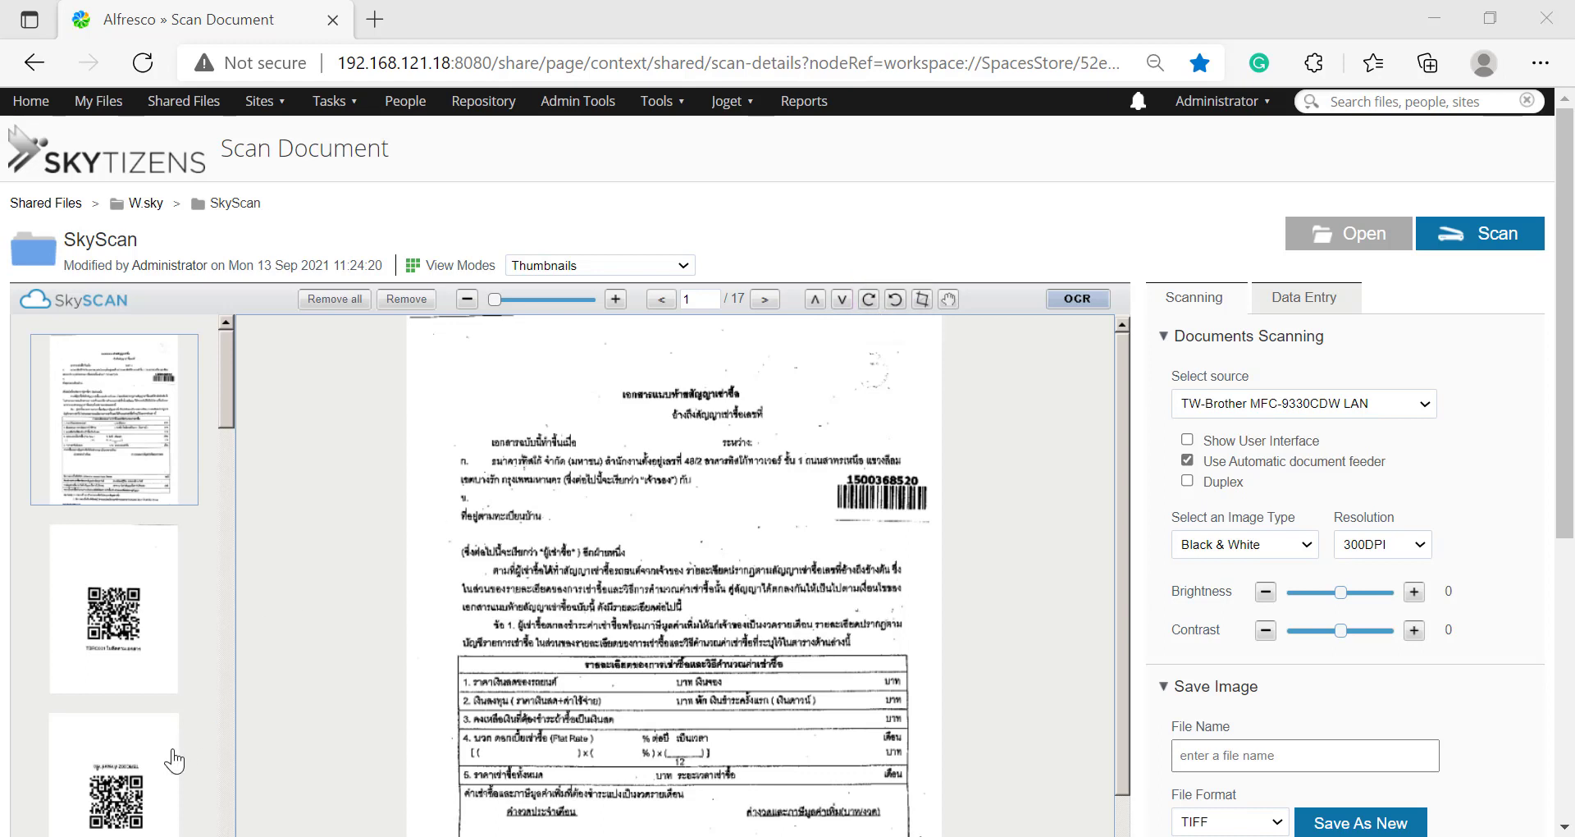
- Rotate the third page with the TBRC002 QR code 180° and return to page 1
{"action": "left_click", "coordinate": [153, 774]}
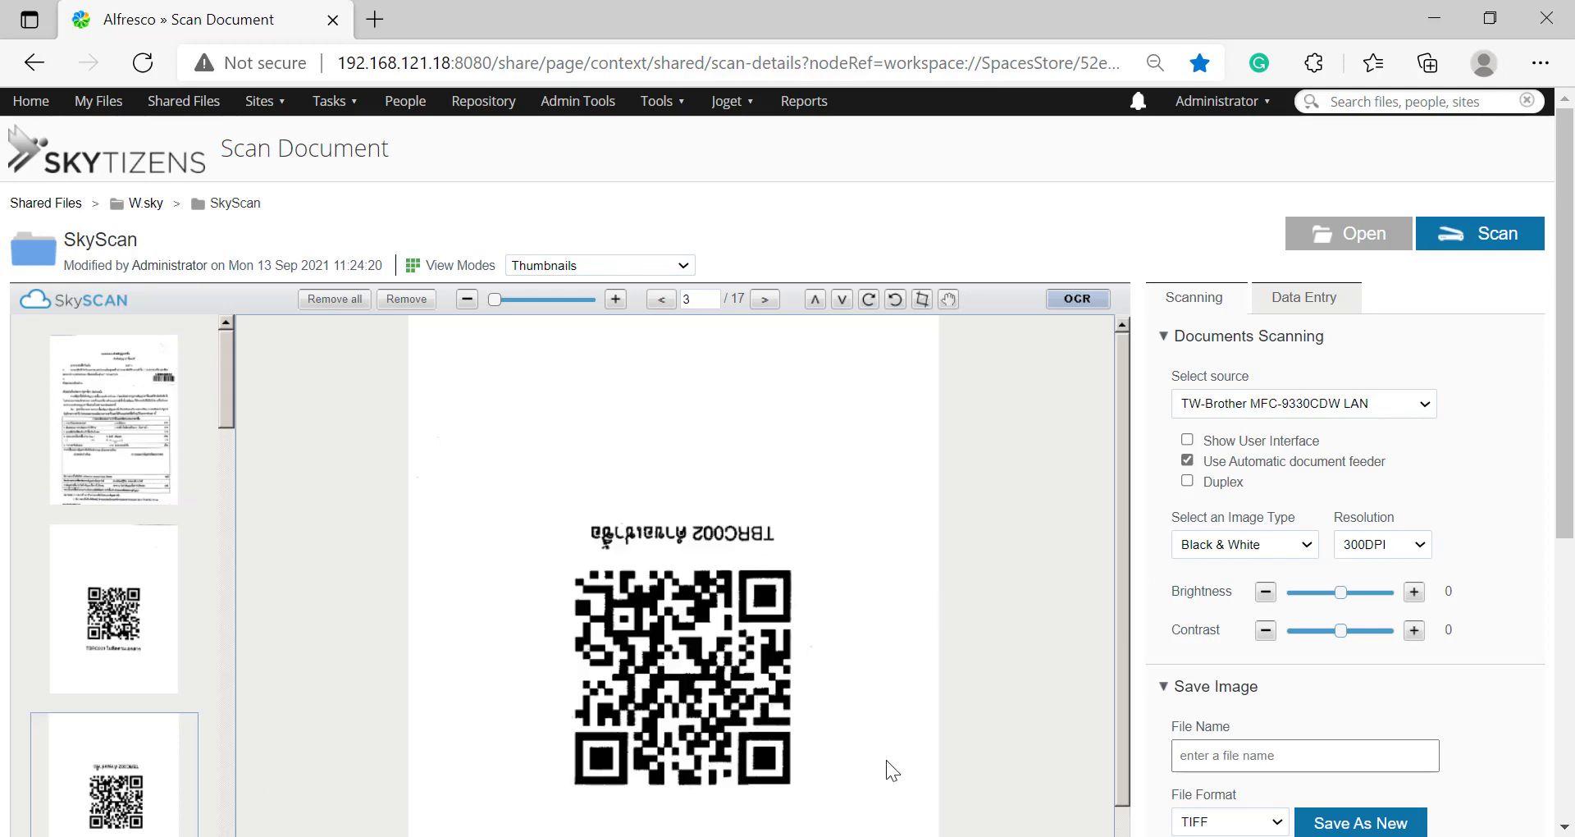
{"action": "left_click", "coordinate": [871, 300]}
{"action": "left_click", "coordinate": [871, 300]}
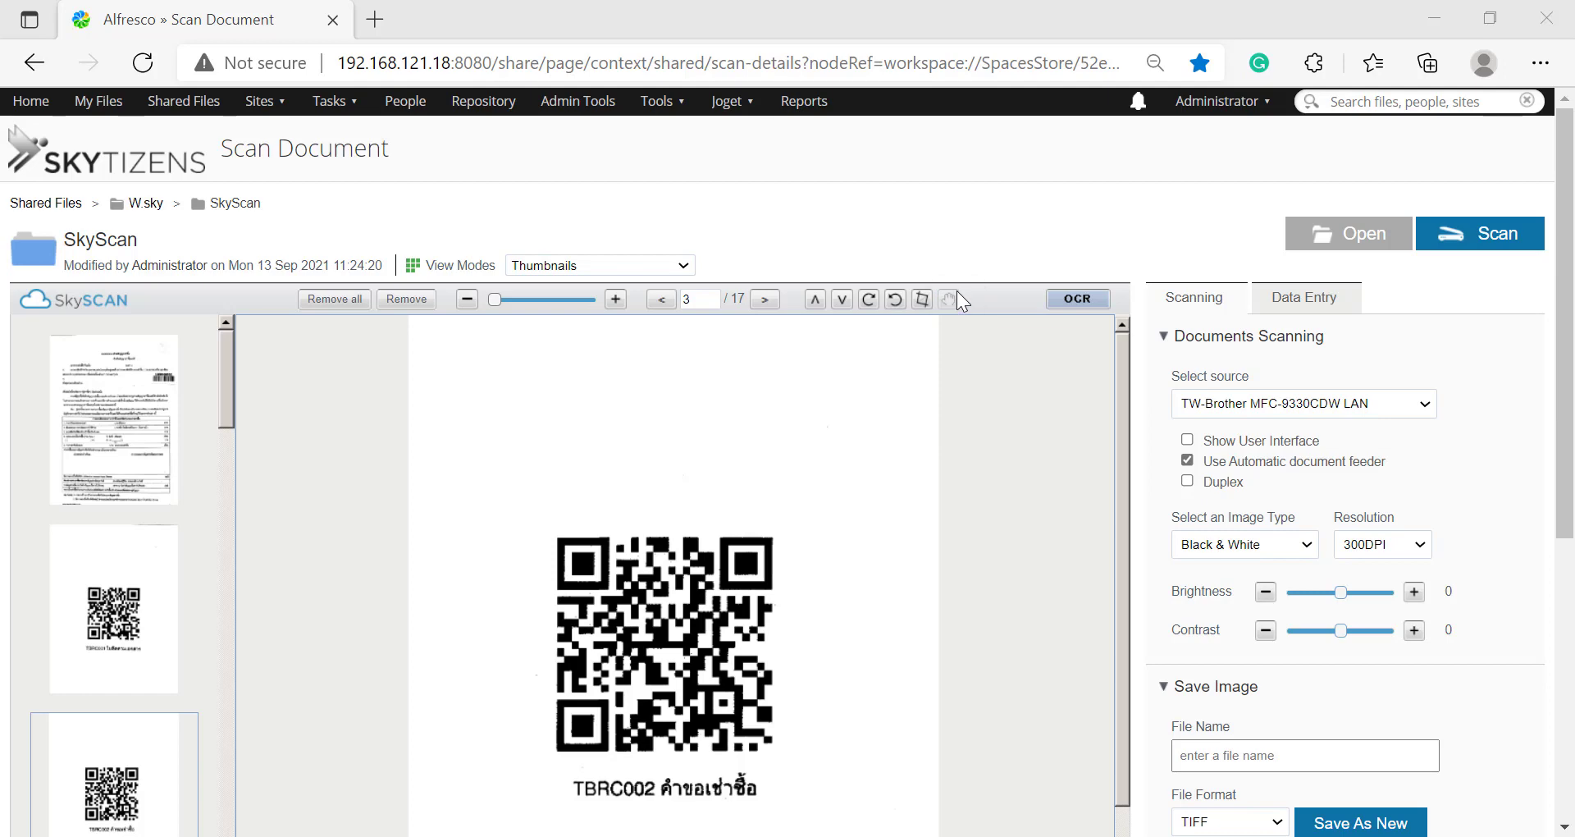
{"action": "left_click", "coordinate": [955, 294]}
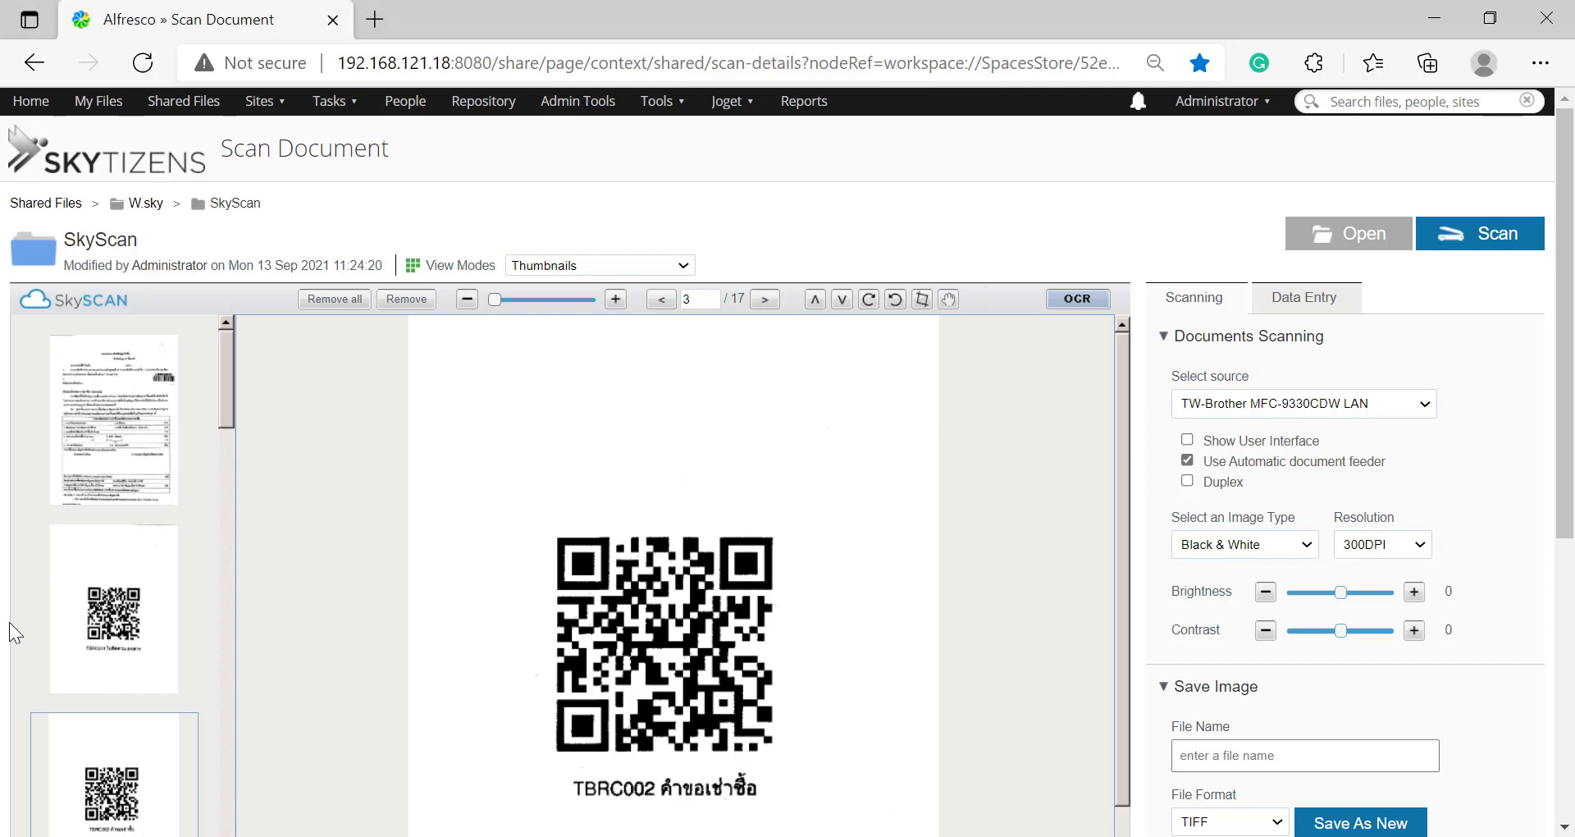
{"action": "left_click", "coordinate": [99, 460]}
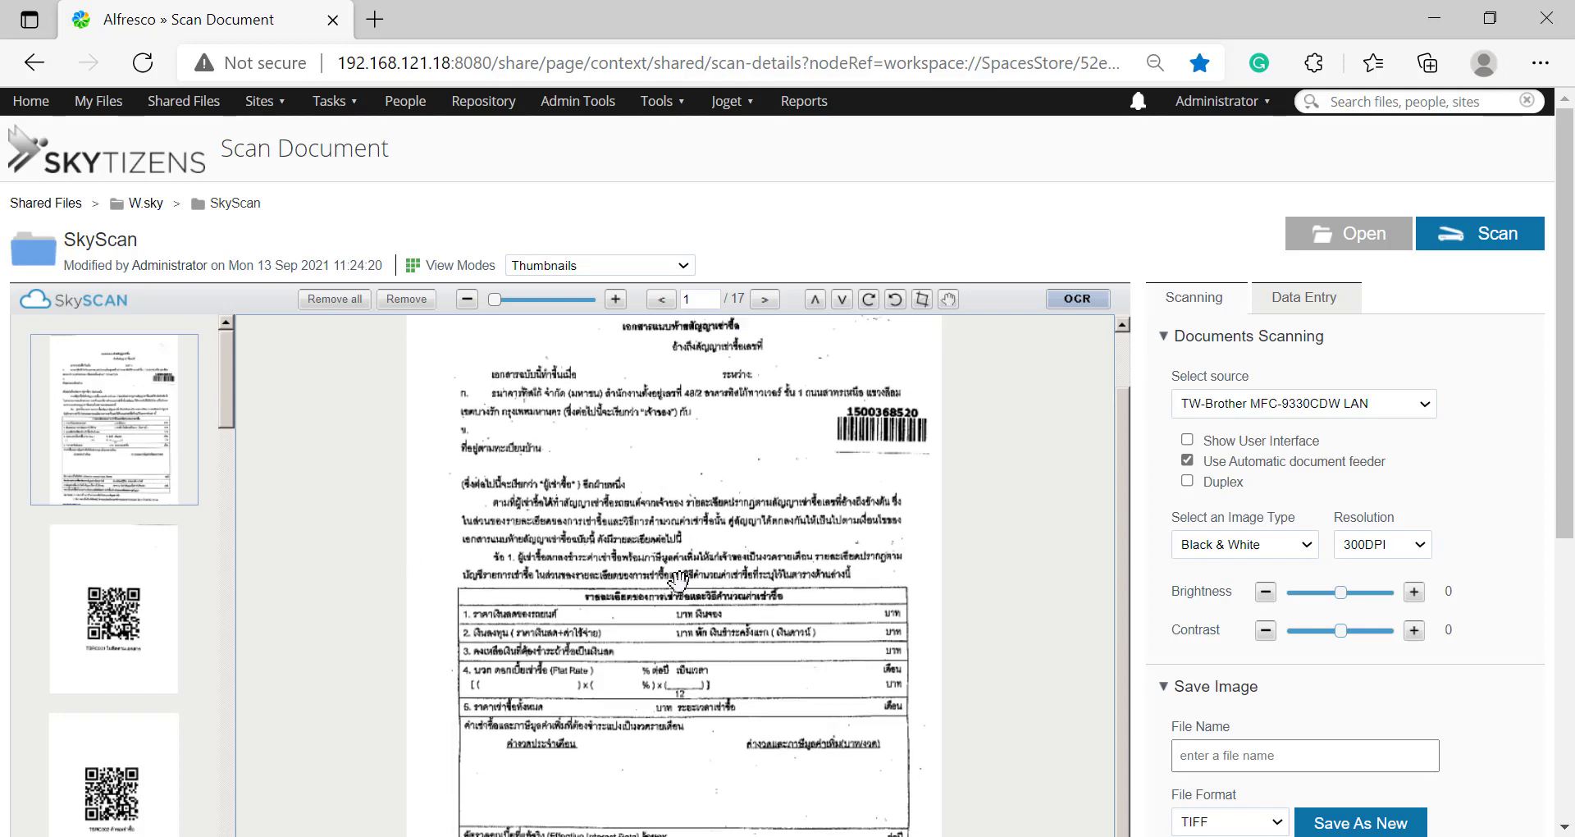
{"action": "left_click_drag", "start_coordinate": [692, 539], "coordinate": [705, 556]}
{"action": "scroll", "coordinate": [706, 556], "scroll_direction": "up", "scroll_amount": 1}
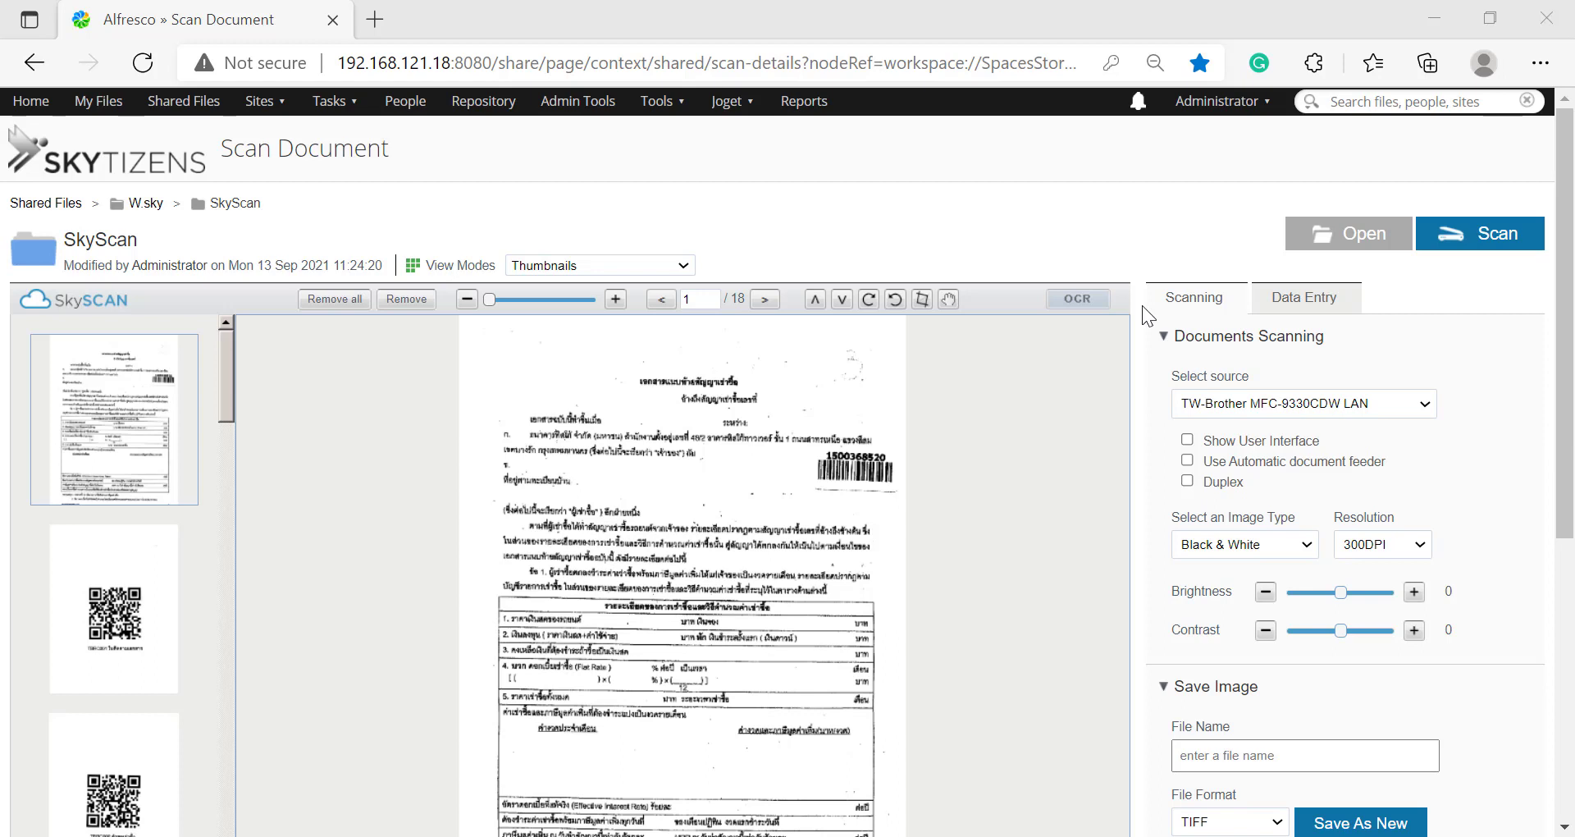
- Set the file name to 'Flat Rate' by OCR-selecting the contract page's Flat Rate label
{"action": "left_click", "coordinate": [1163, 337]}
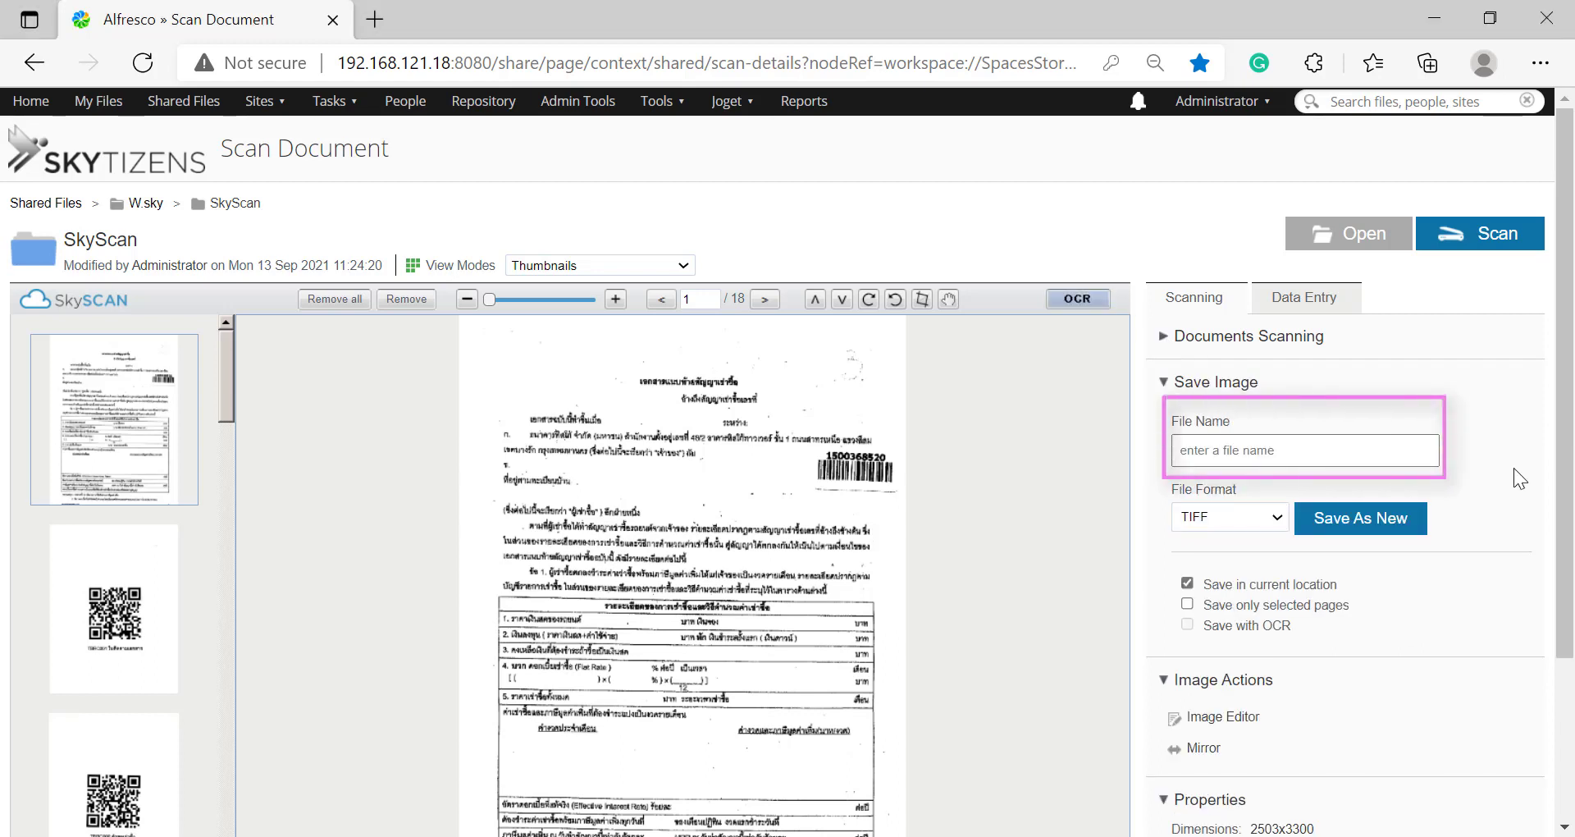
{"action": "left_click", "coordinate": [1436, 447]}
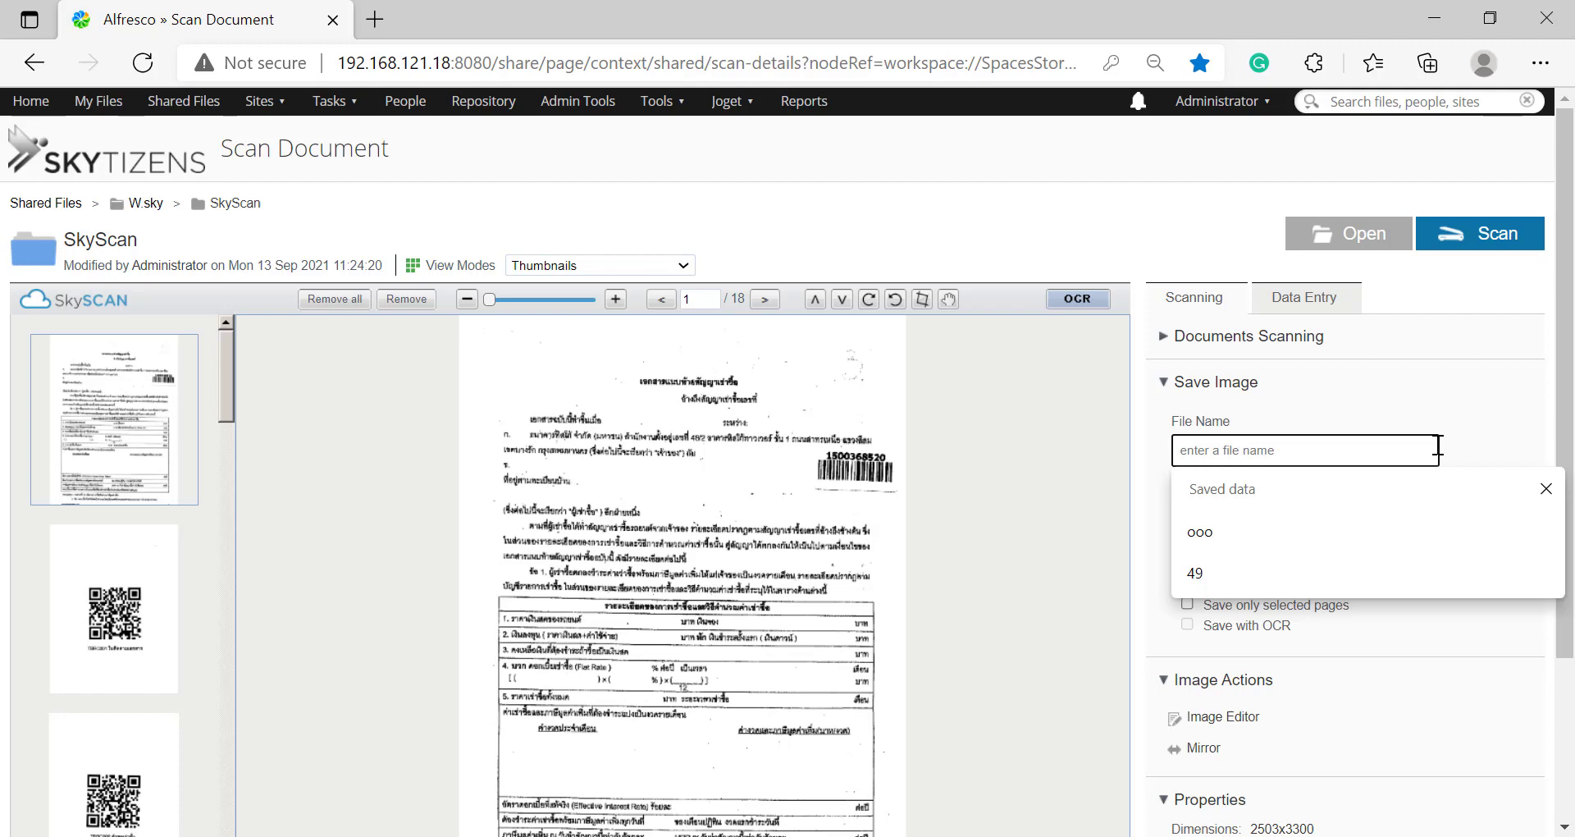
{"action": "left_click", "coordinate": [617, 299]}
{"action": "left_click", "coordinate": [616, 298]}
{"action": "left_click", "coordinate": [1183, 450]}
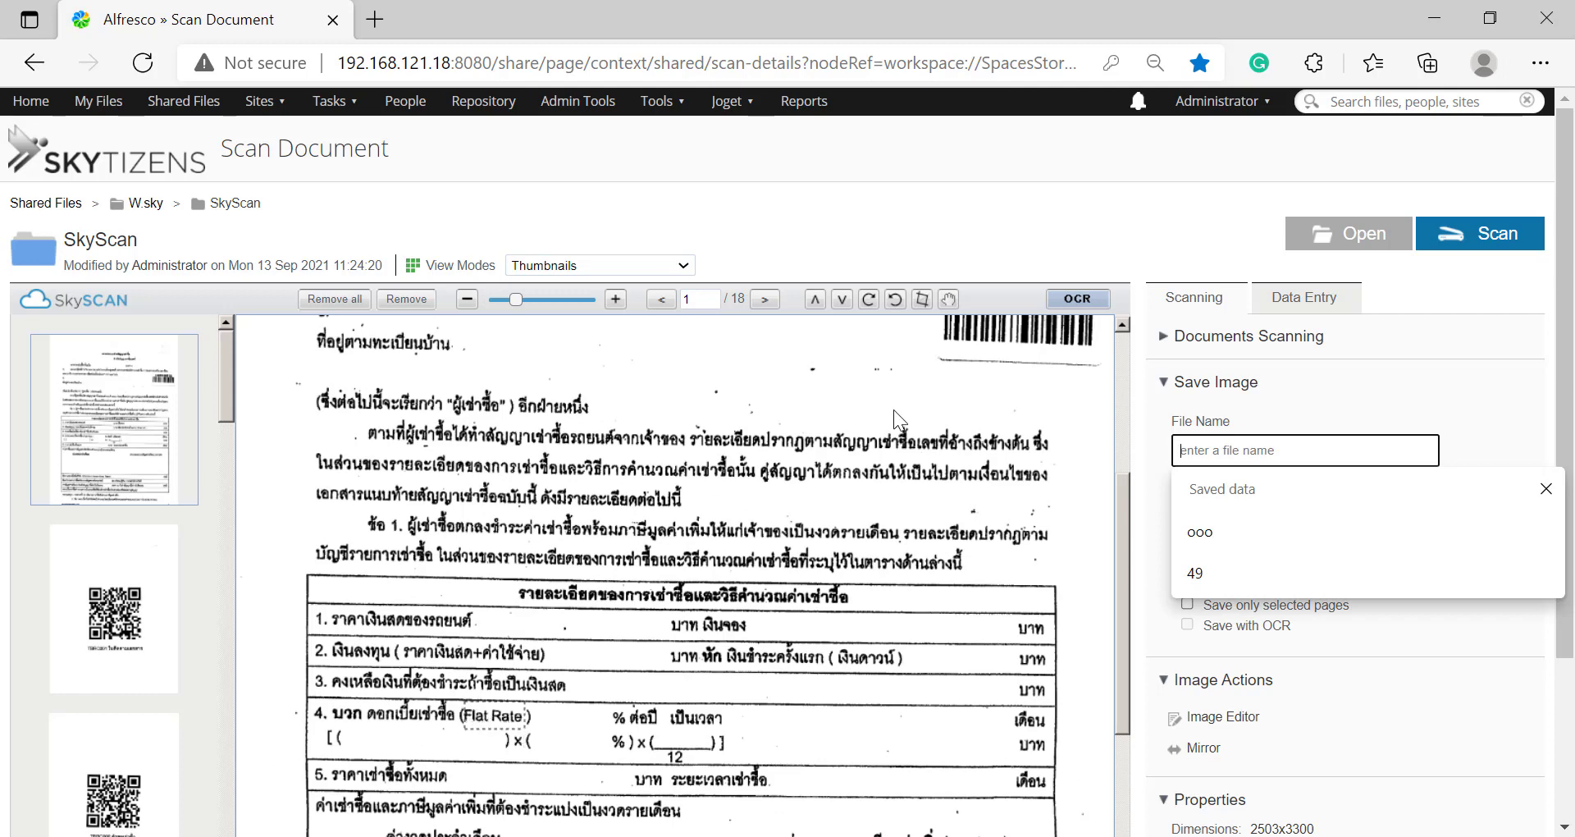
{"action": "left_click", "coordinate": [1058, 300]}
{"action": "left_click", "coordinate": [1550, 492]}
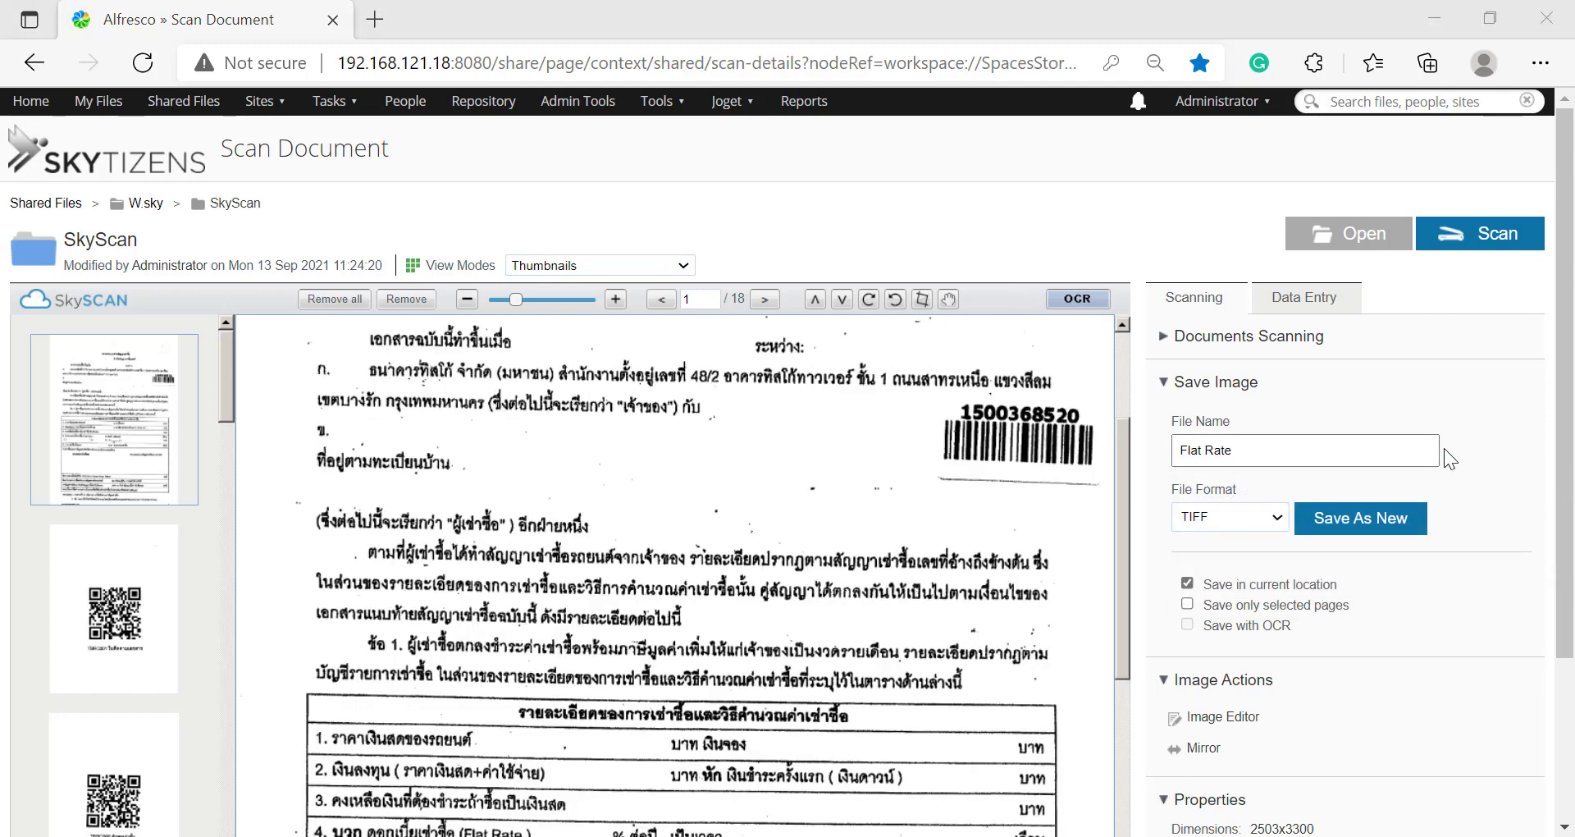
{"action": "left_click", "coordinate": [1278, 518]}
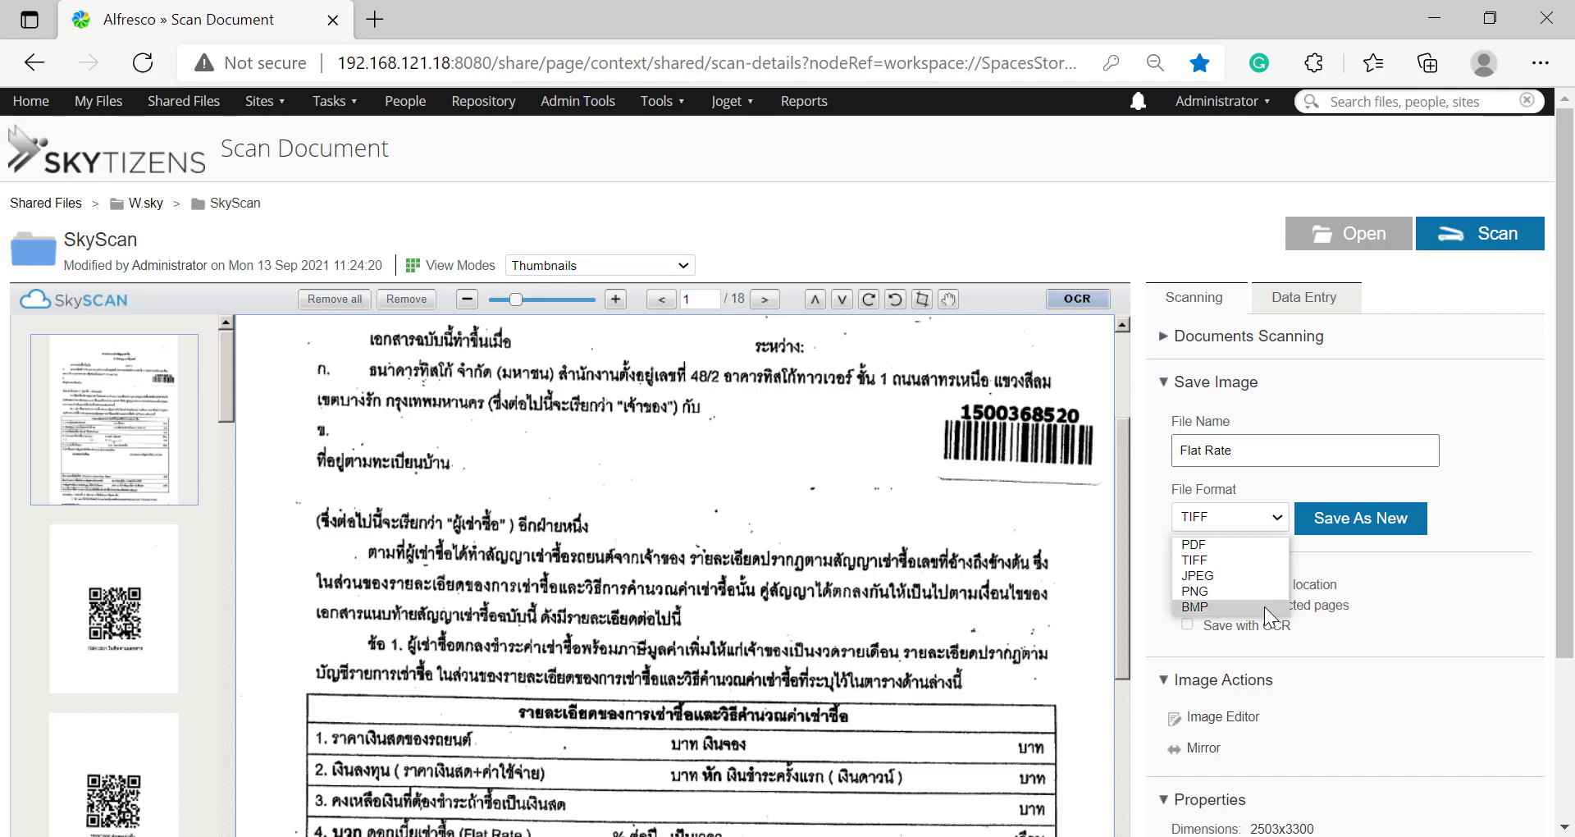
- Choose PDF as the file format for 'Flat Rate'
{"action": "left_click", "coordinate": [1261, 543]}
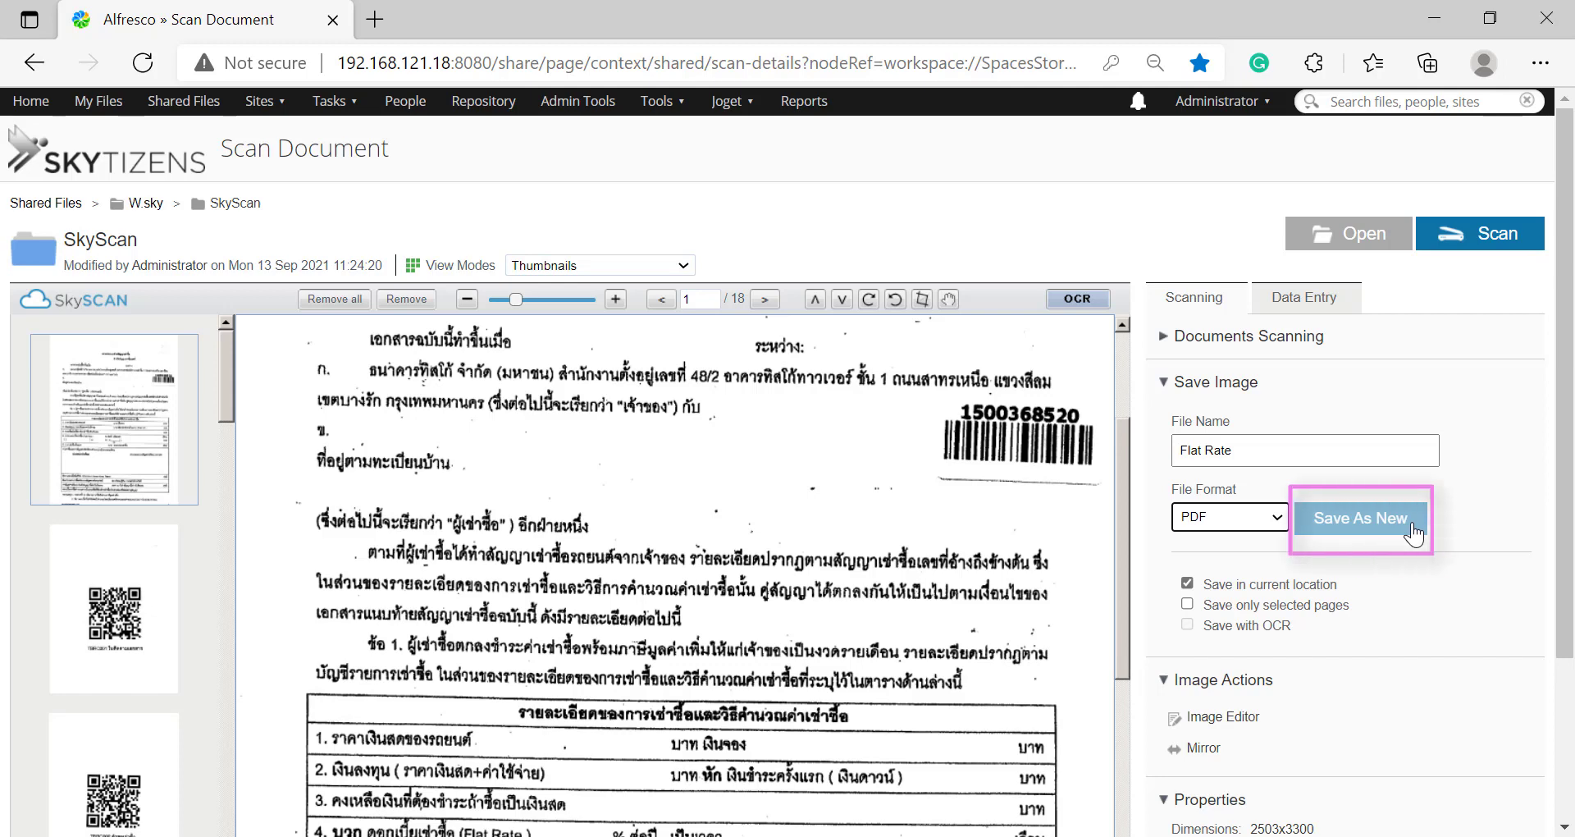
- Save all pages as a new PDF, then open the SkyScan folder to check it
{"action": "left_click", "coordinate": [1362, 520]}
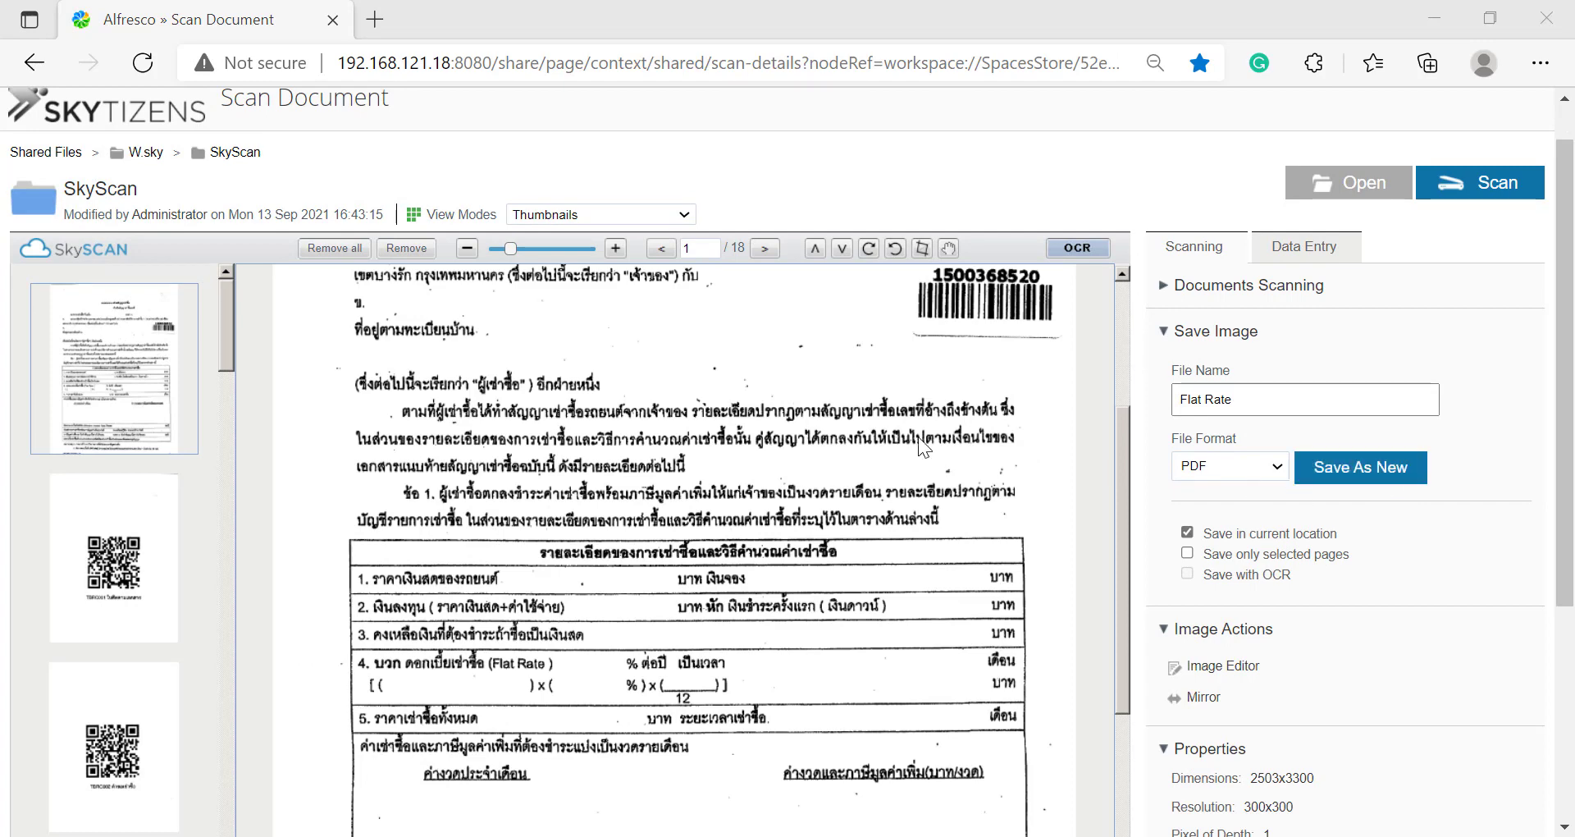
{"action": "left_click", "coordinate": [250, 160]}
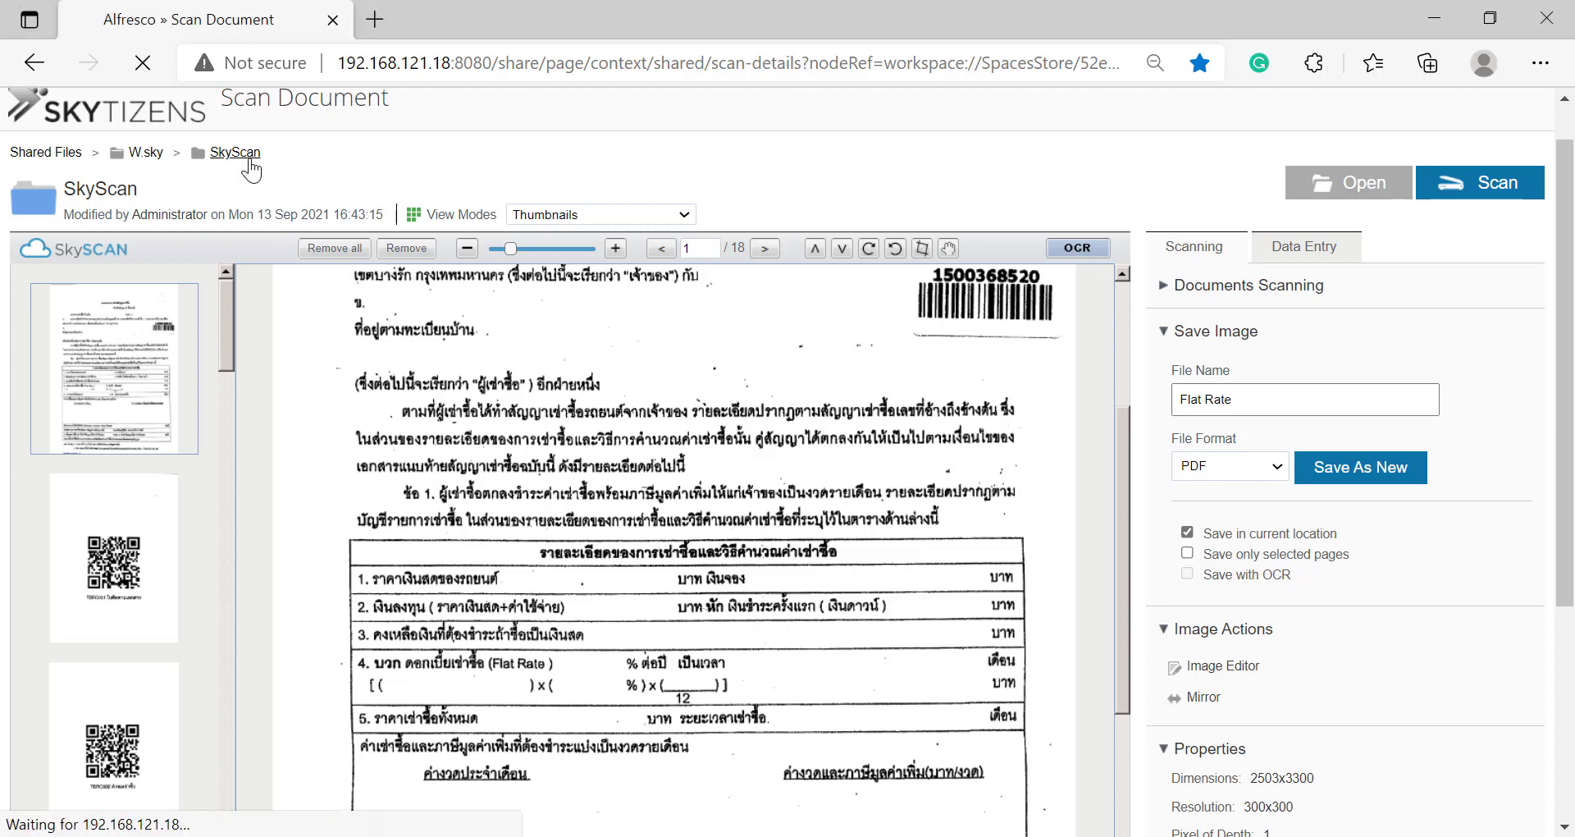